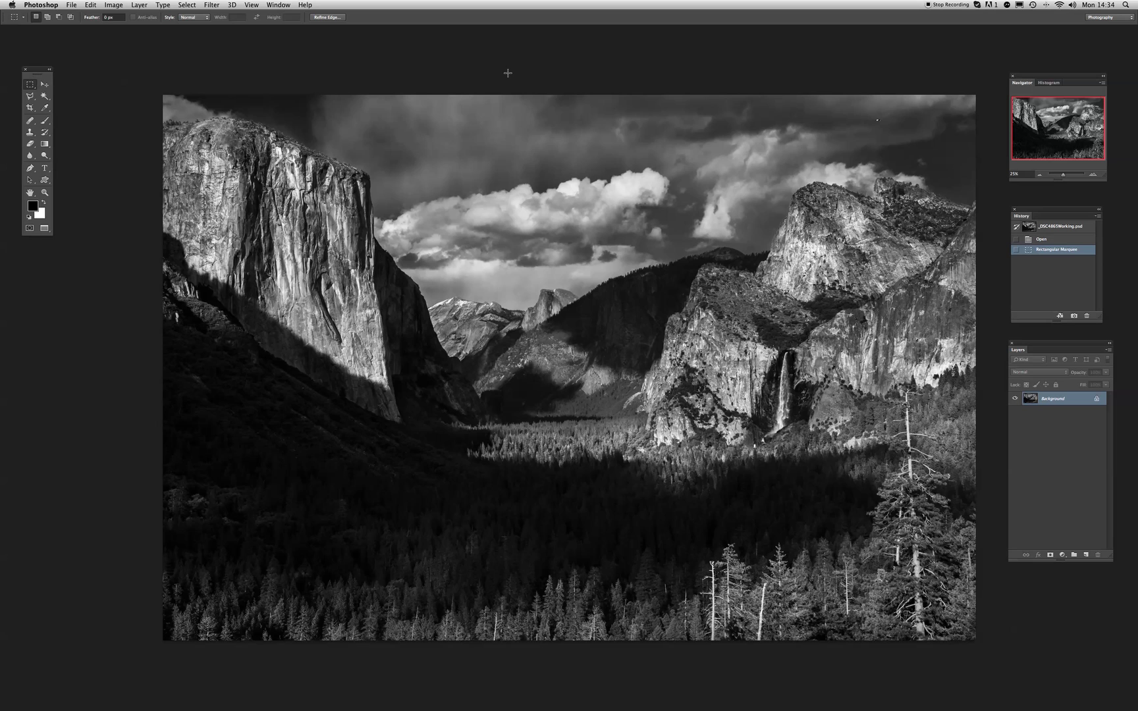
# Step: In Image Size, set 180 ppi without resampling, then resample to 17 inches wide (3060 × 2055 px)
pyautogui.click(107, 5)
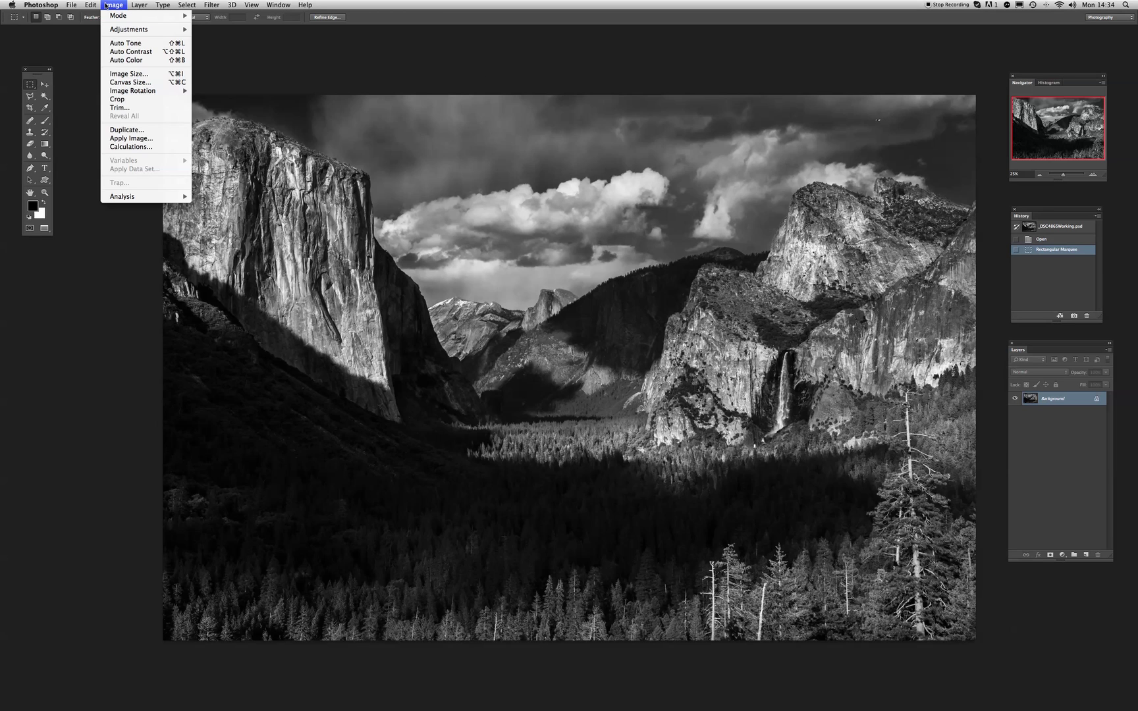
pyautogui.click(141, 74)
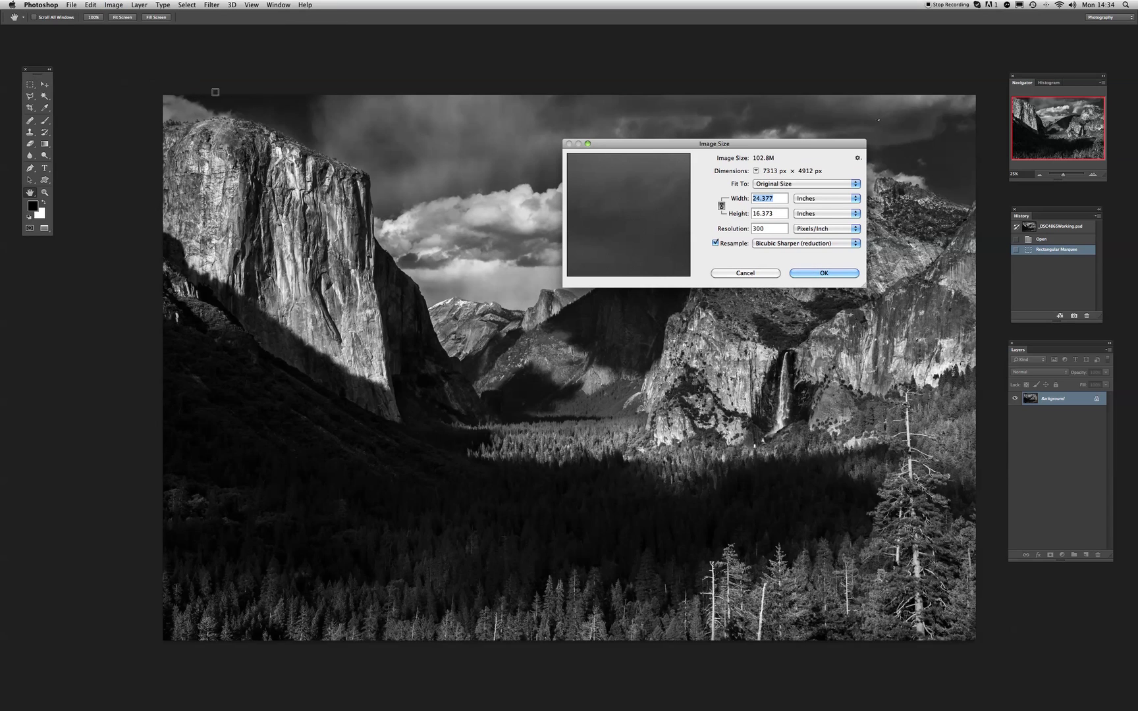
pyautogui.moveTo(745, 146); pyautogui.dragTo(657, 179)
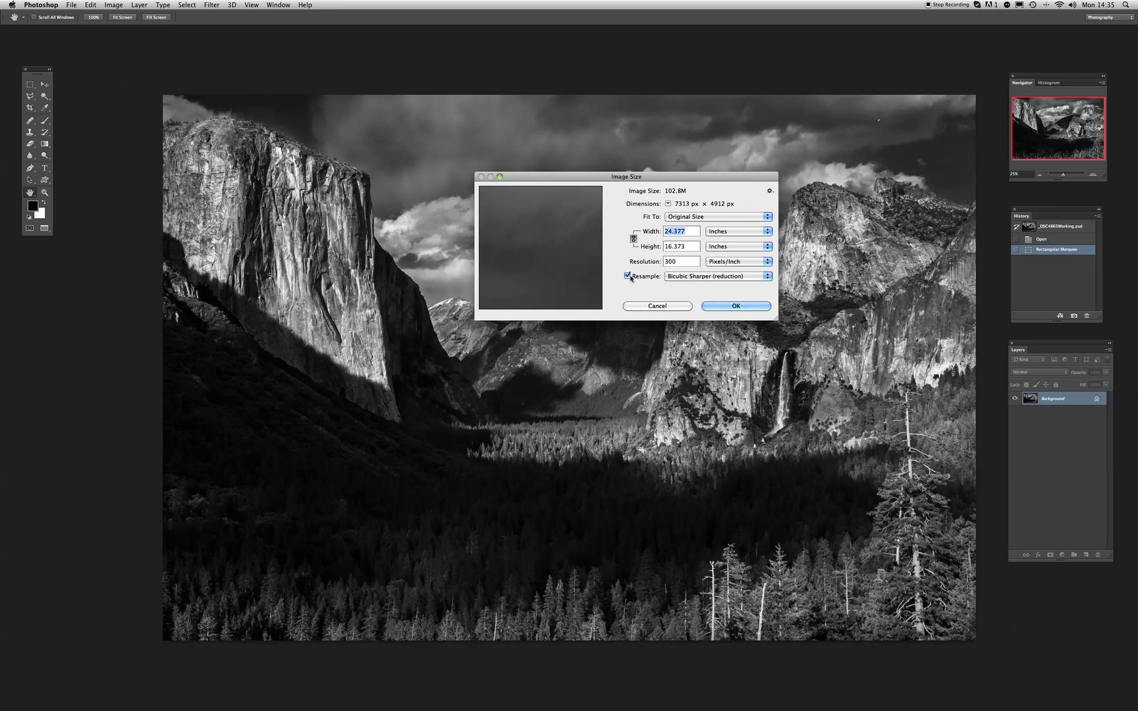
pyautogui.click(628, 276)
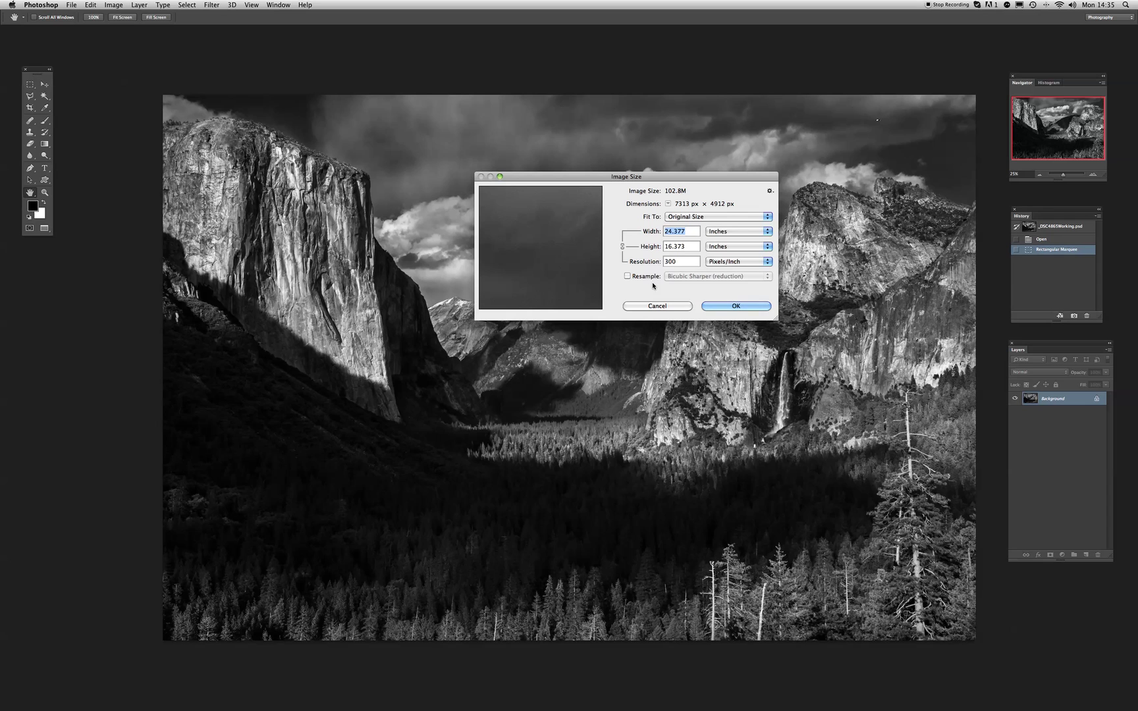
pyautogui.moveTo(680, 262); pyautogui.dragTo(650, 264)
pyautogui.write('180')
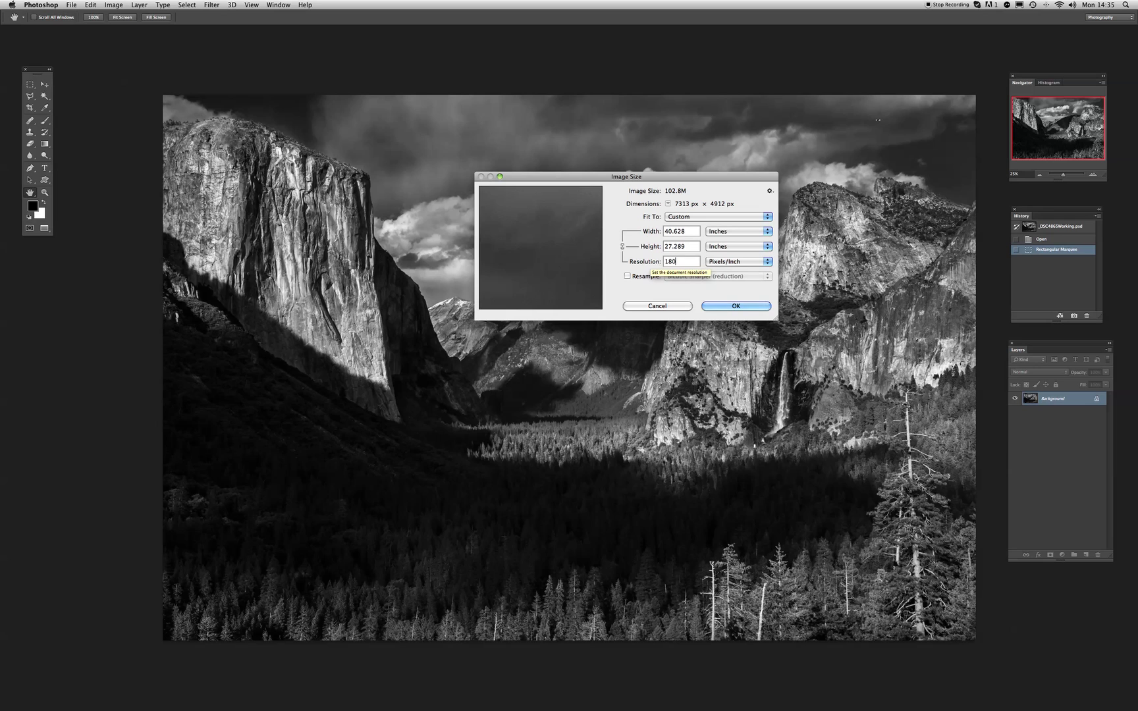
pyautogui.click(628, 276)
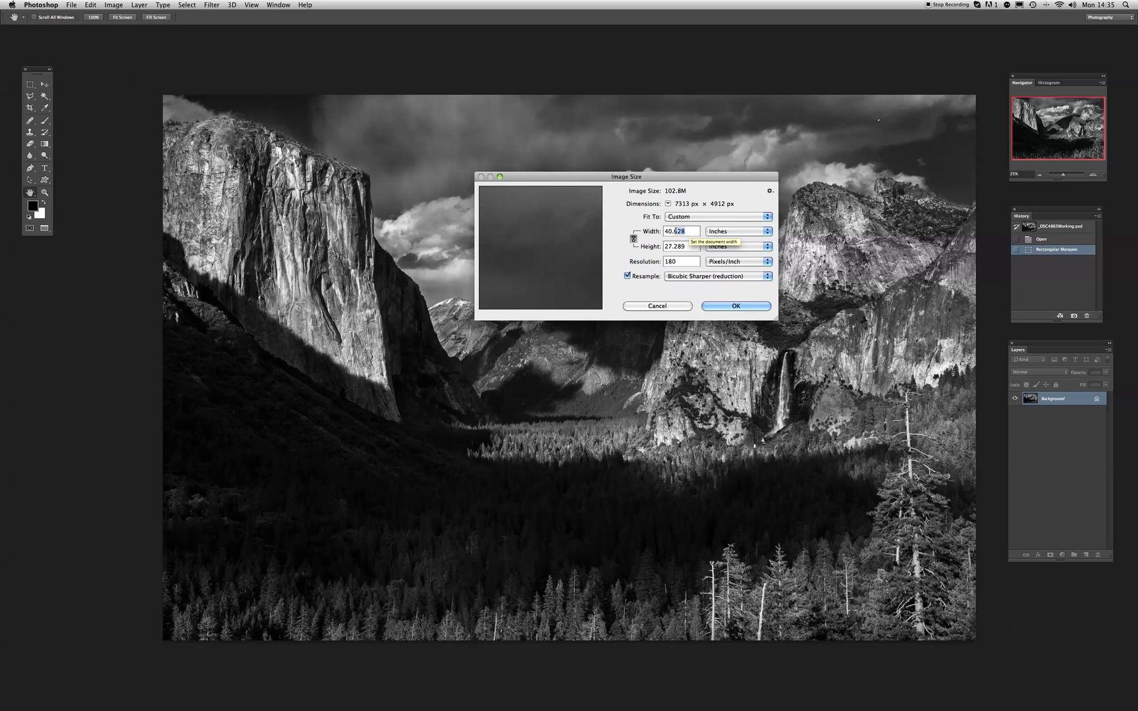
pyautogui.click(660, 232)
pyautogui.write('17')
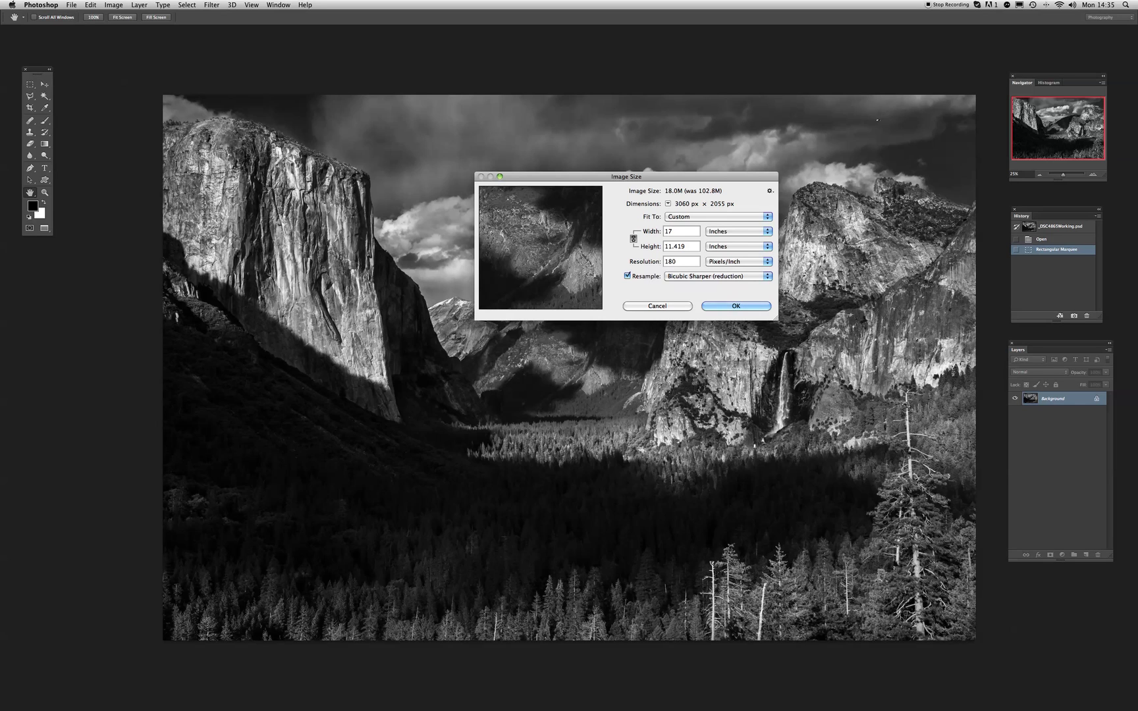
pyautogui.click(722, 307)
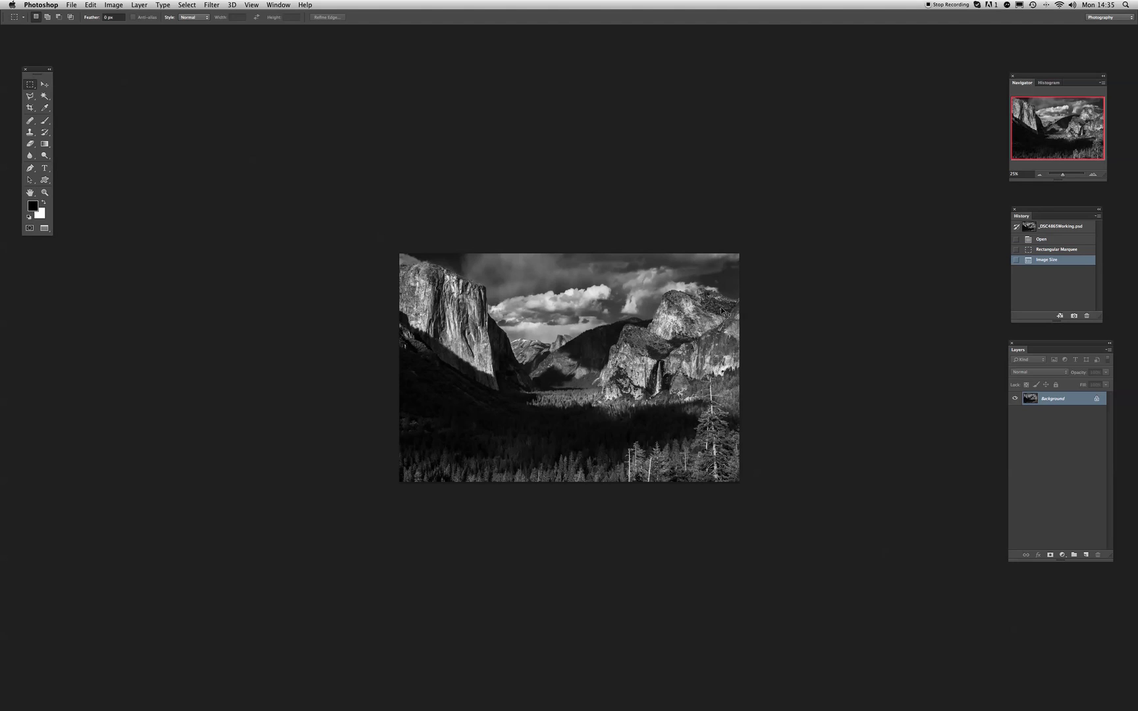
# Step: Zoom the resized Yosemite photo to 50%, then bring up Print Settings from the File menu
pyautogui.press('super+plus')
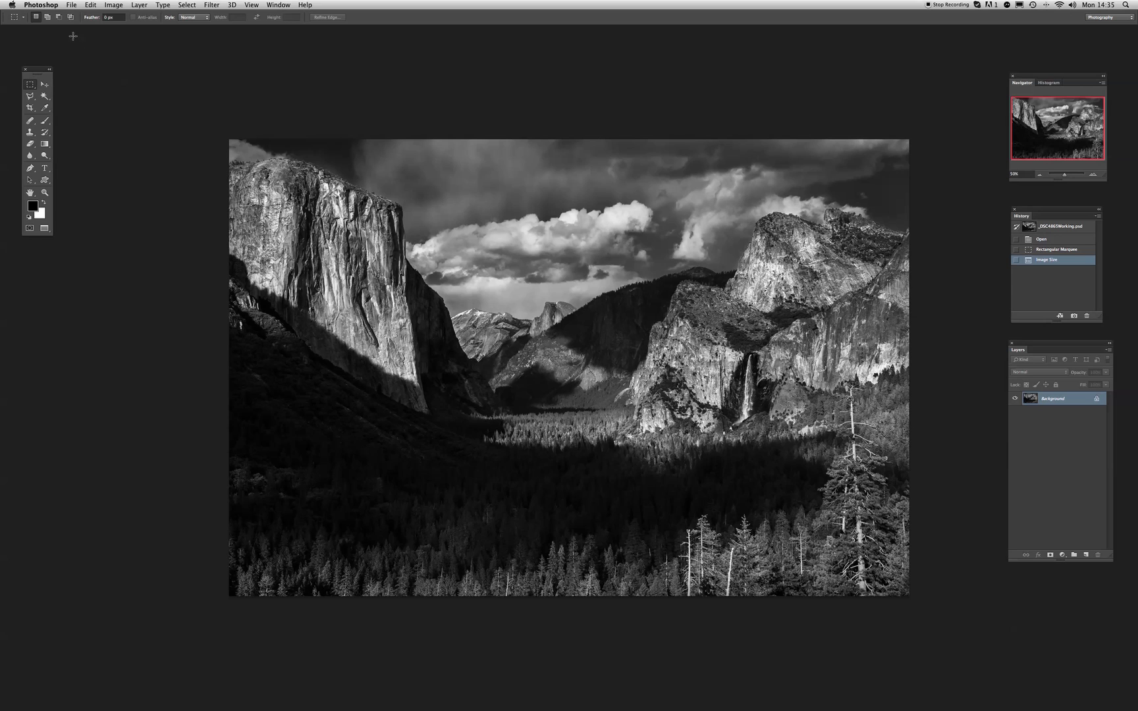
pyautogui.click(70, 5)
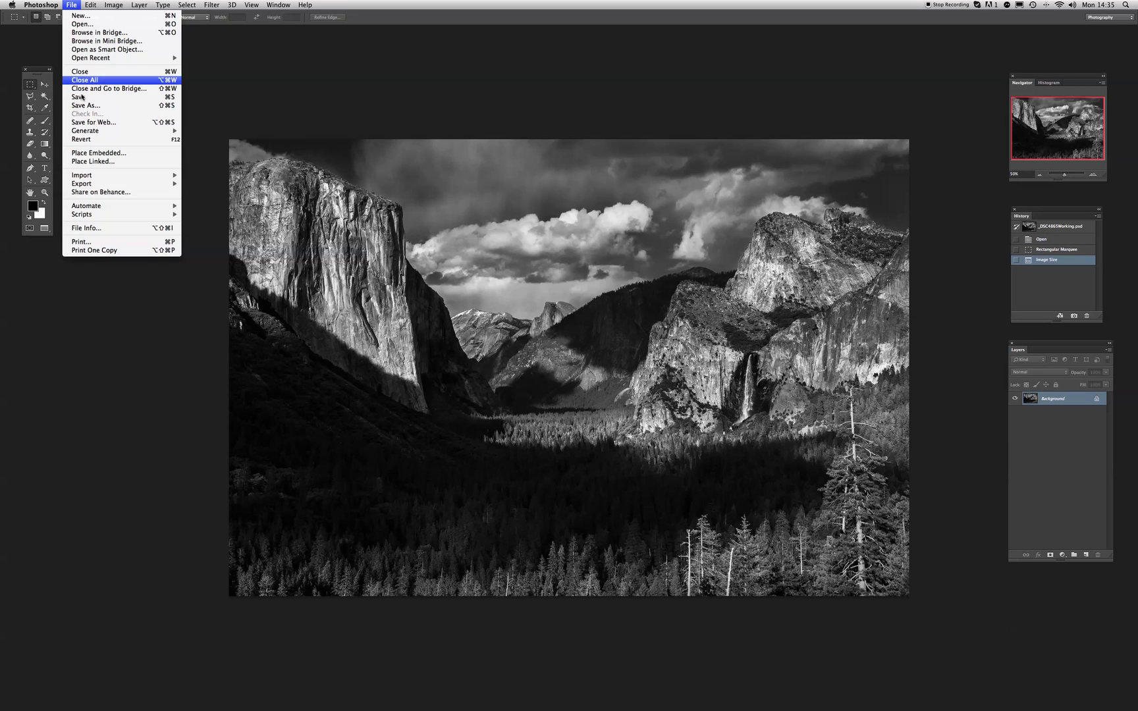
pyautogui.click(102, 243)
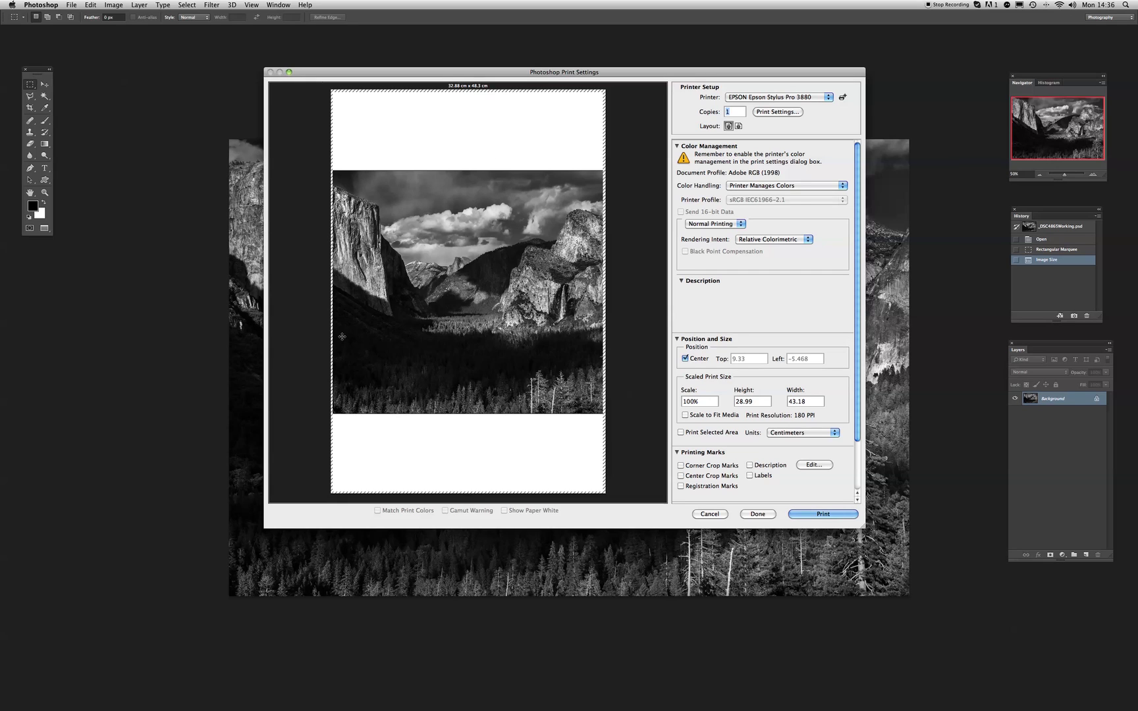
# Step: Lay out the Epson Stylus Pro 3880 print in landscape orientation
pyautogui.moveTo(519, 74); pyautogui.dragTo(542, 153)
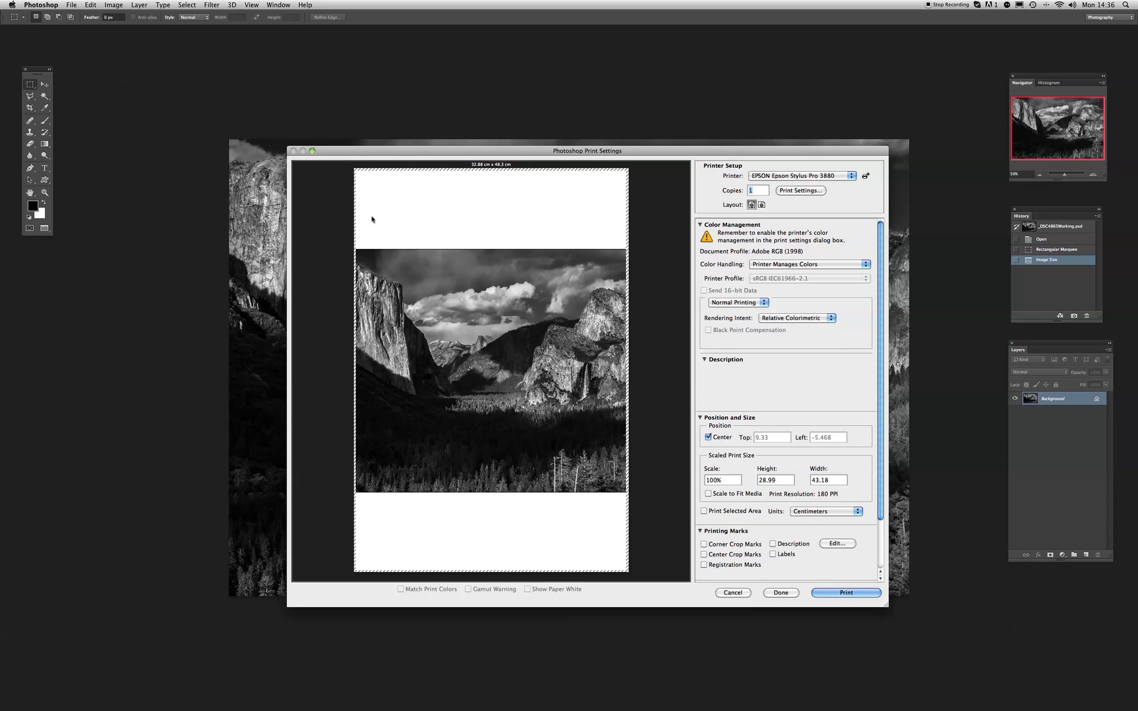
pyautogui.click(761, 205)
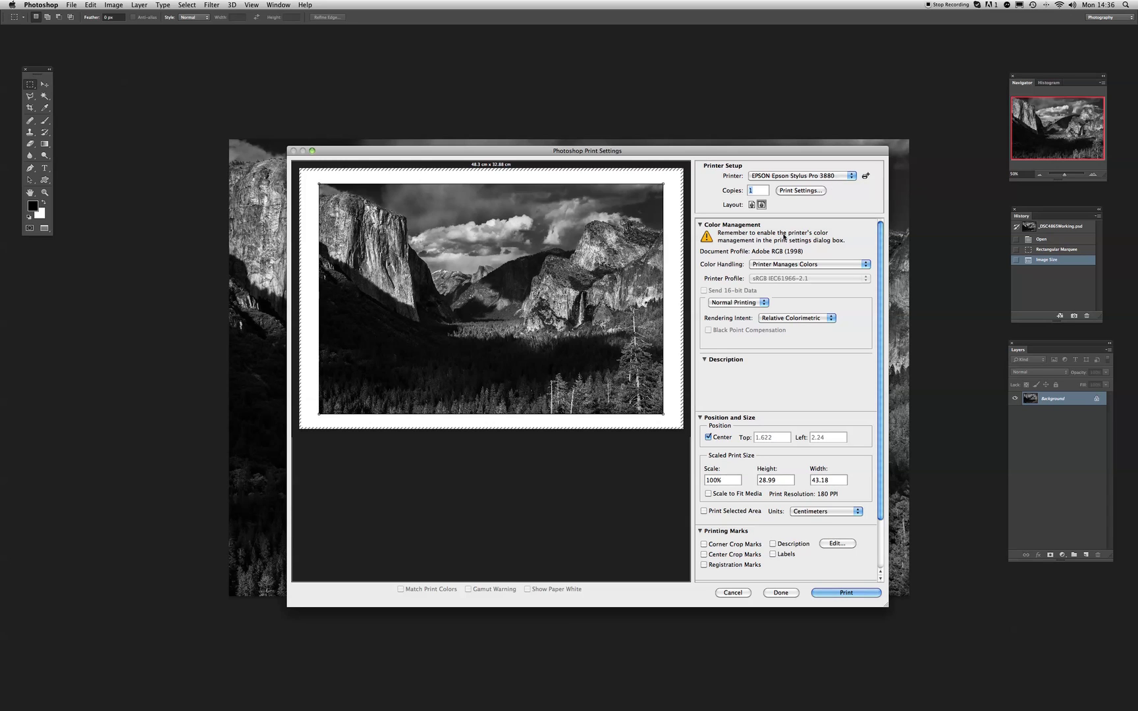
pyautogui.click(792, 264)
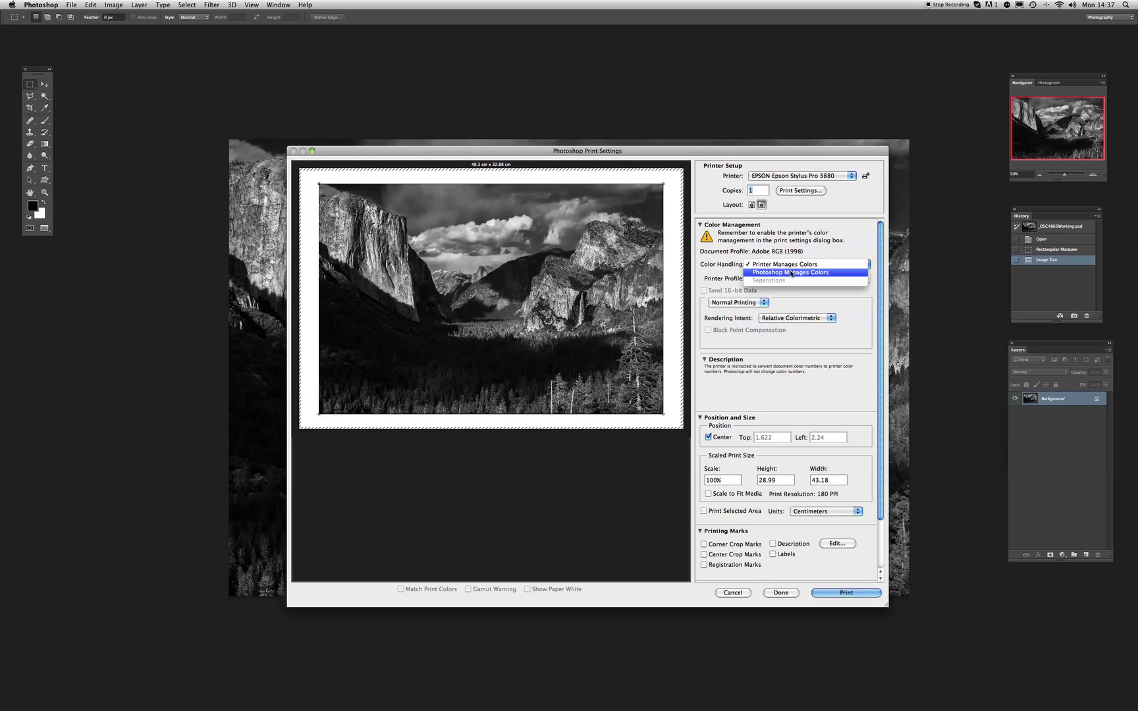
pyautogui.click(792, 272)
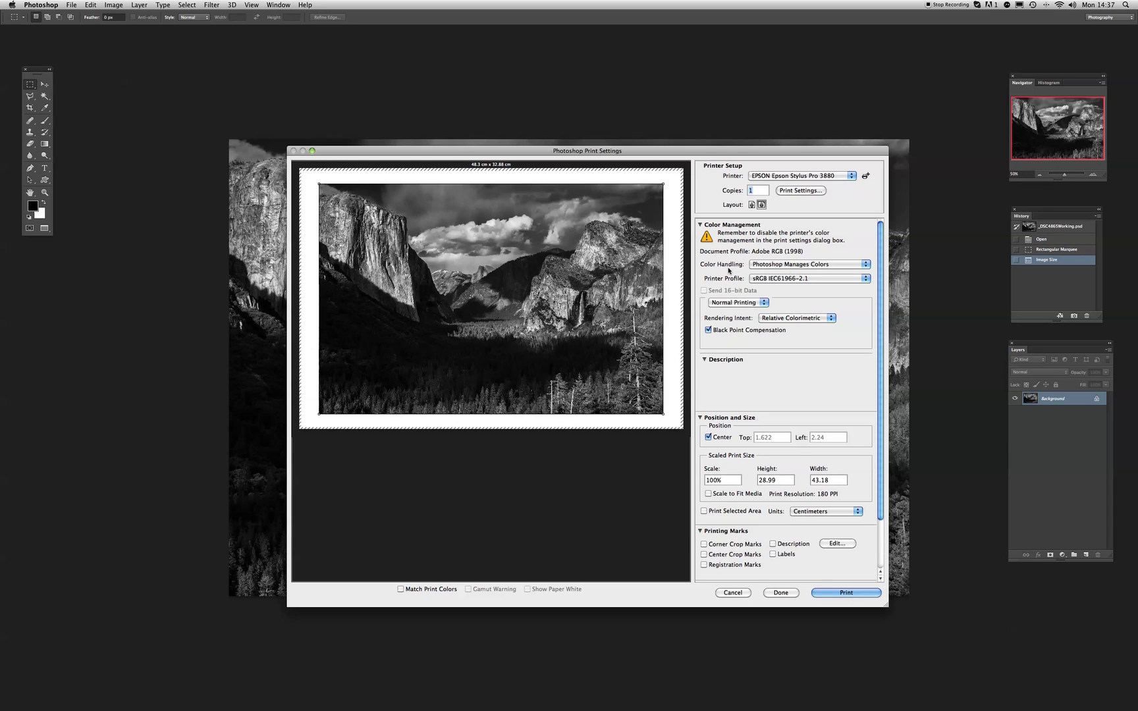
pyautogui.moveTo(784, 270)
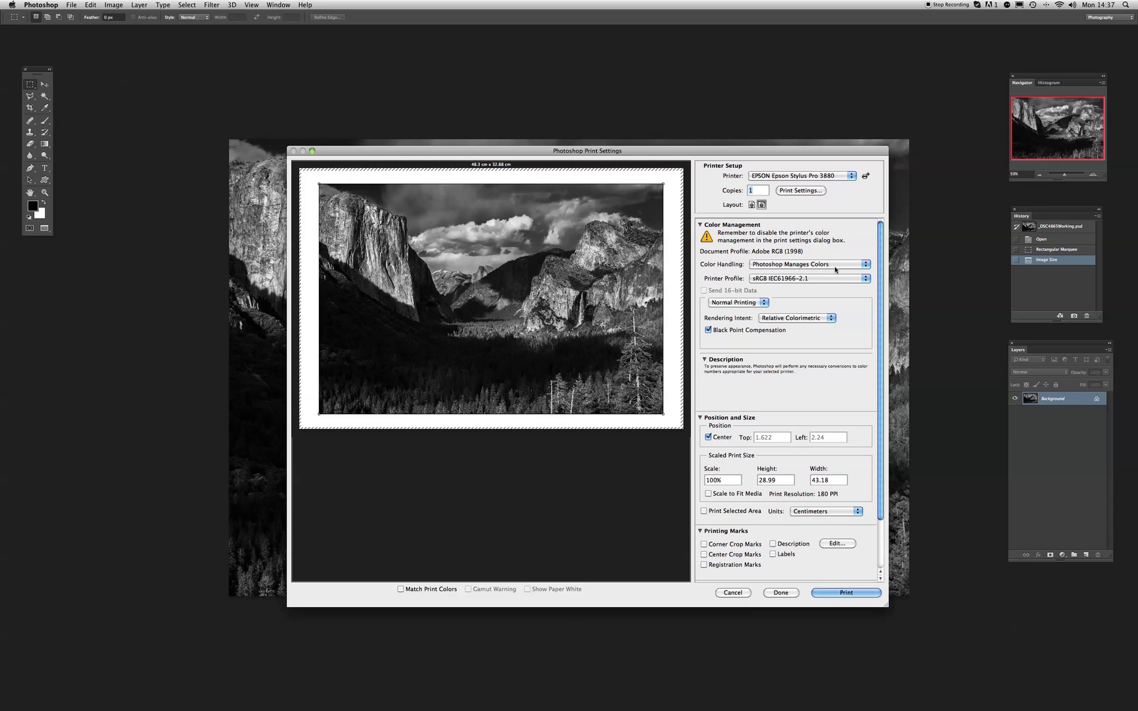
pyautogui.moveTo(847, 282)
pyautogui.click(865, 279)
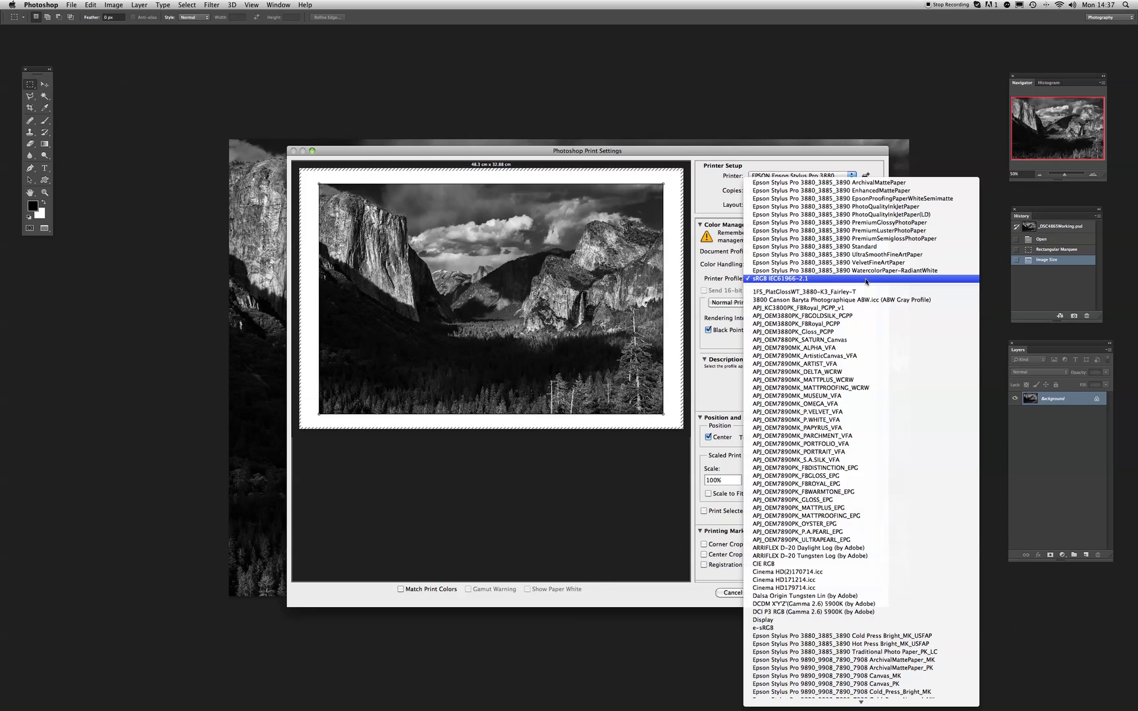
pyautogui.click(856, 232)
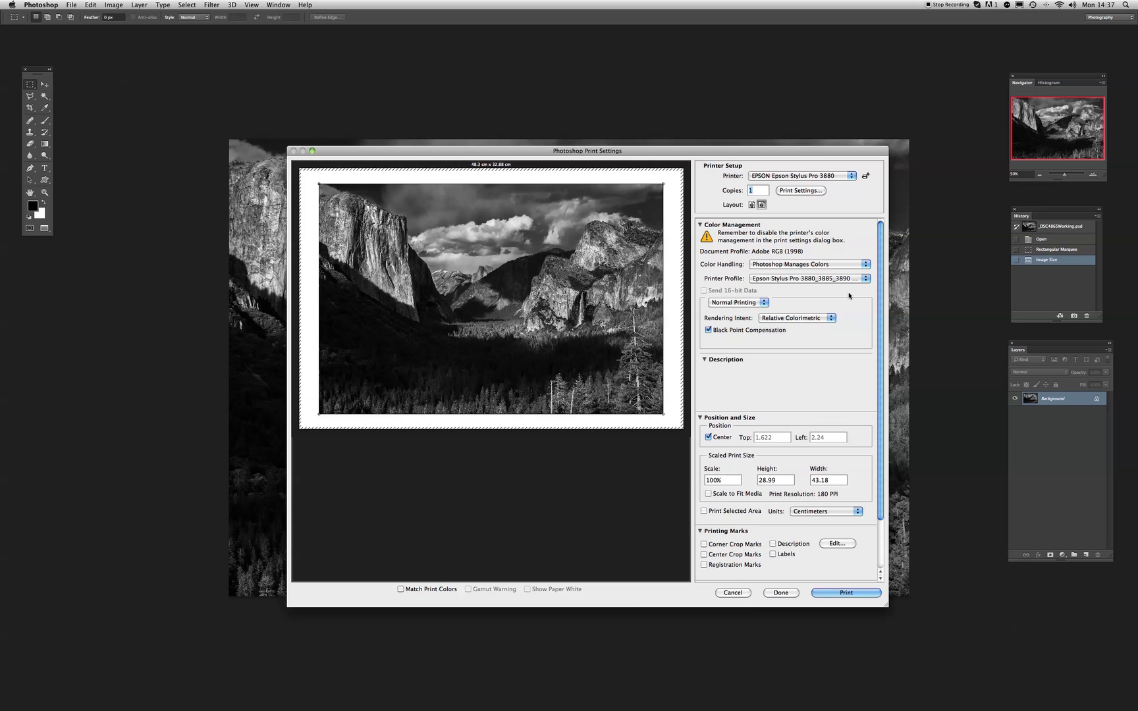
pyautogui.click(845, 268)
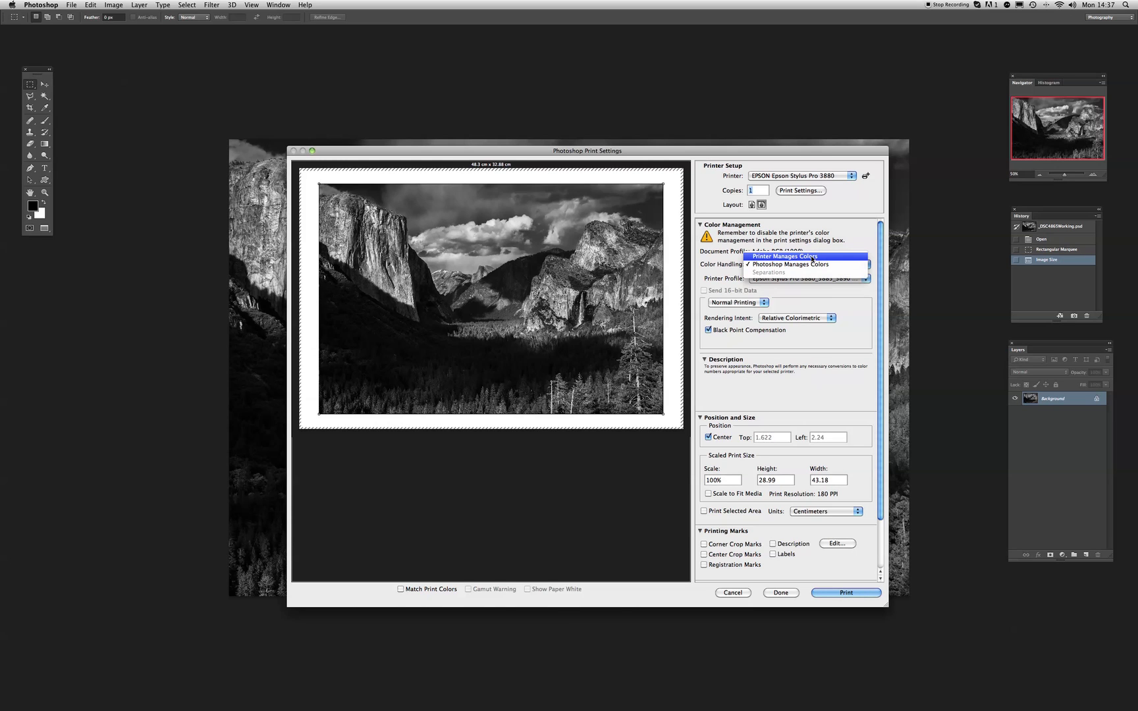
pyautogui.click(812, 257)
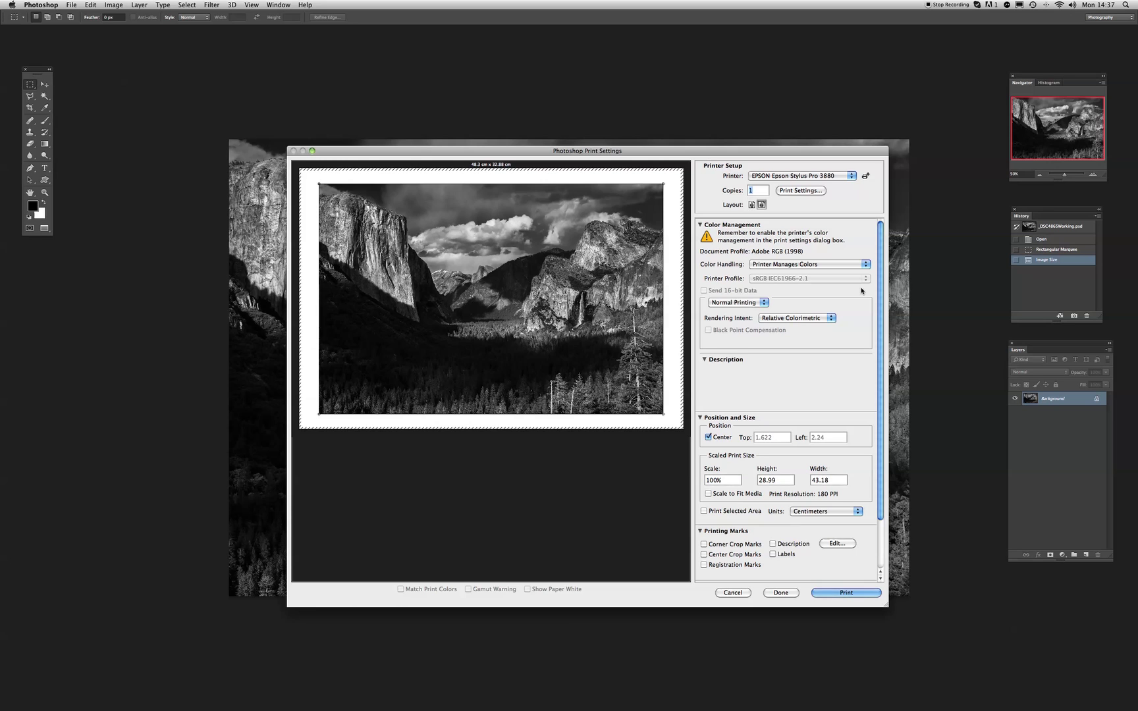
# Step: In the driver's Print Settings pane, set Media Type to Photo Paper > Premium Luster Photo Paper
pyautogui.moveTo(713, 266)
pyautogui.moveTo(798, 325)
pyautogui.click(794, 191)
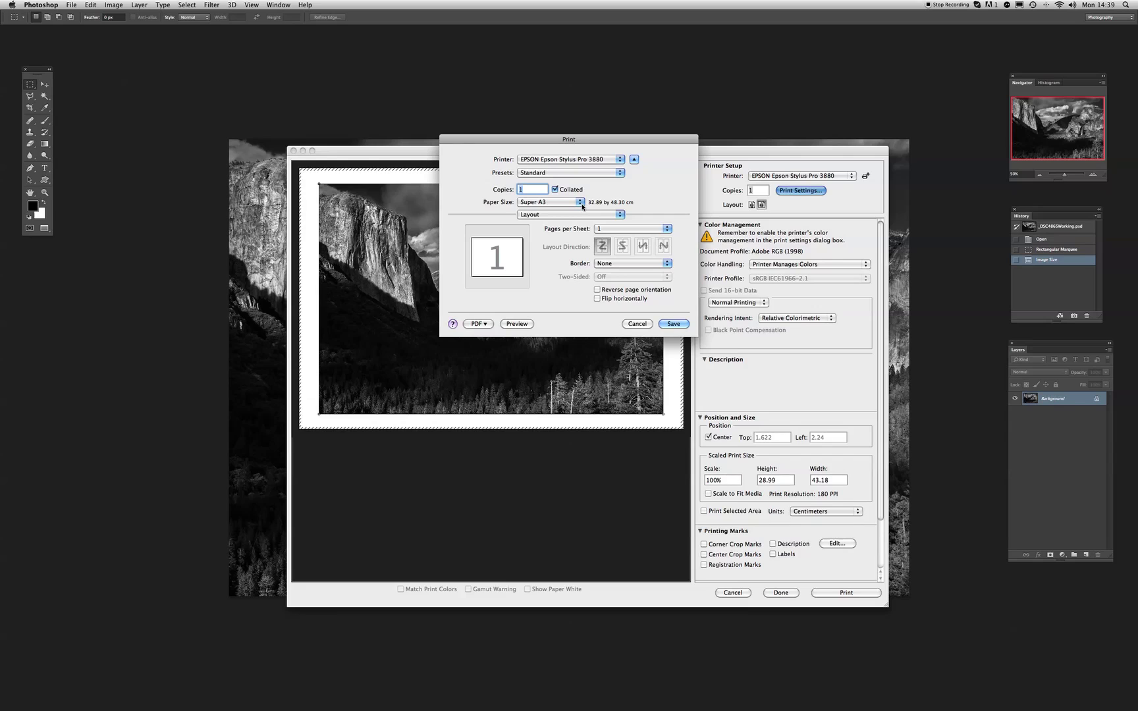
pyautogui.click(620, 215)
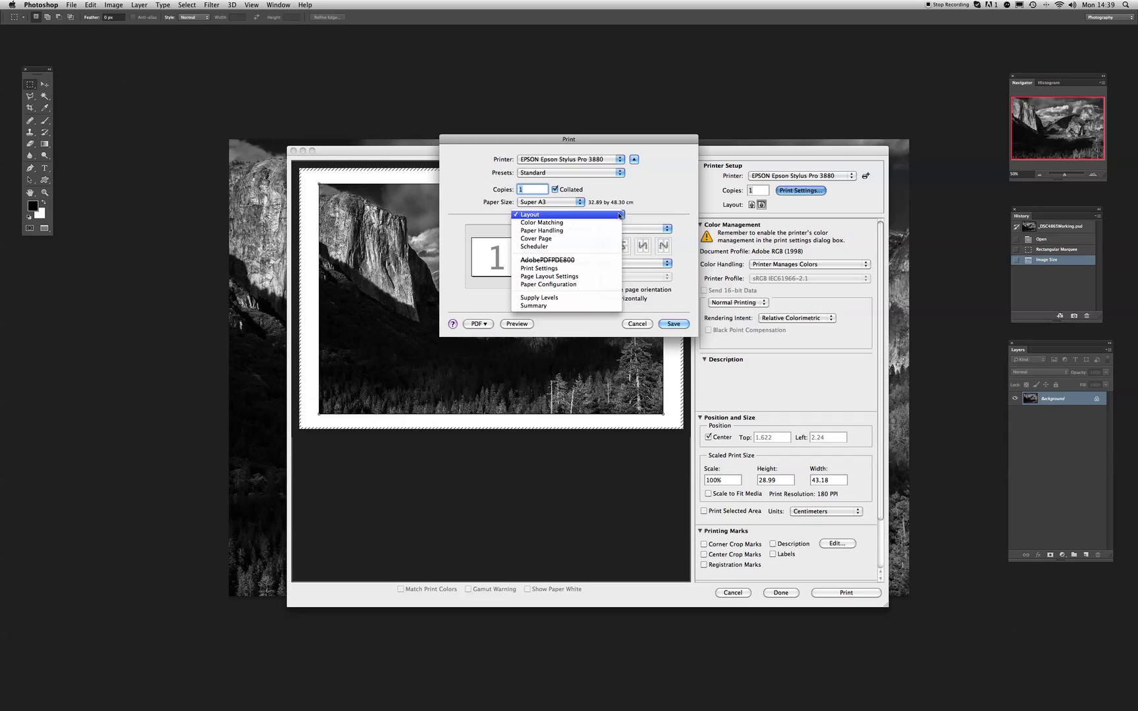
pyautogui.click(537, 268)
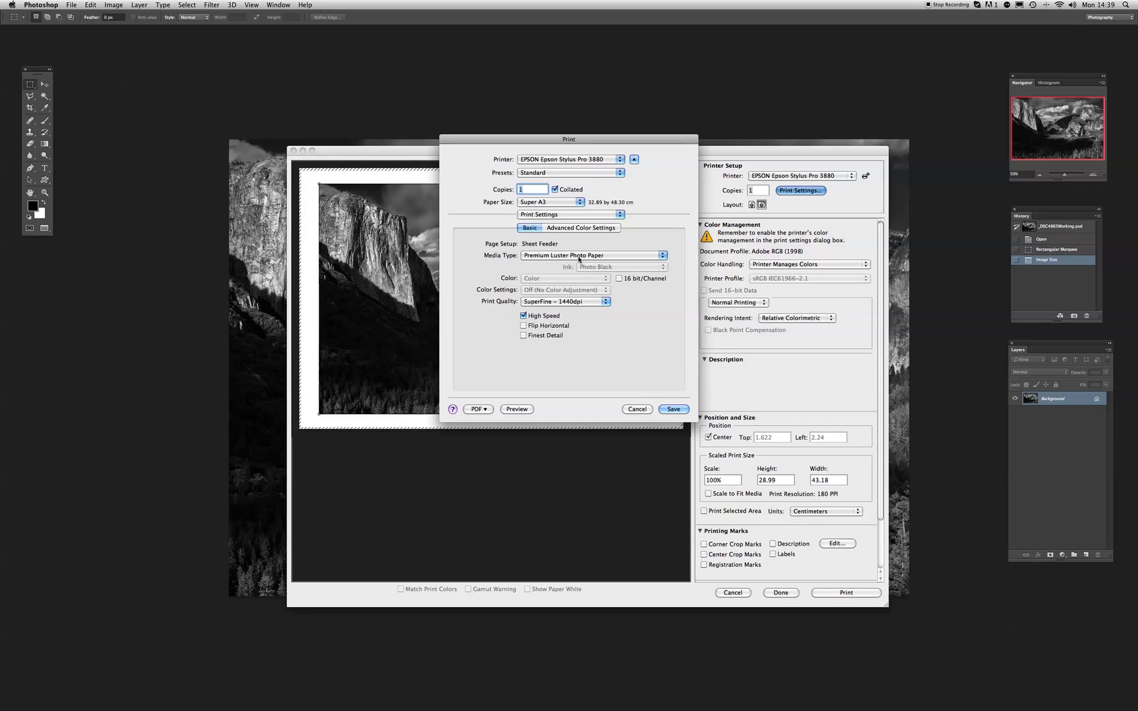
pyautogui.click(650, 258)
pyautogui.moveTo(657, 259)
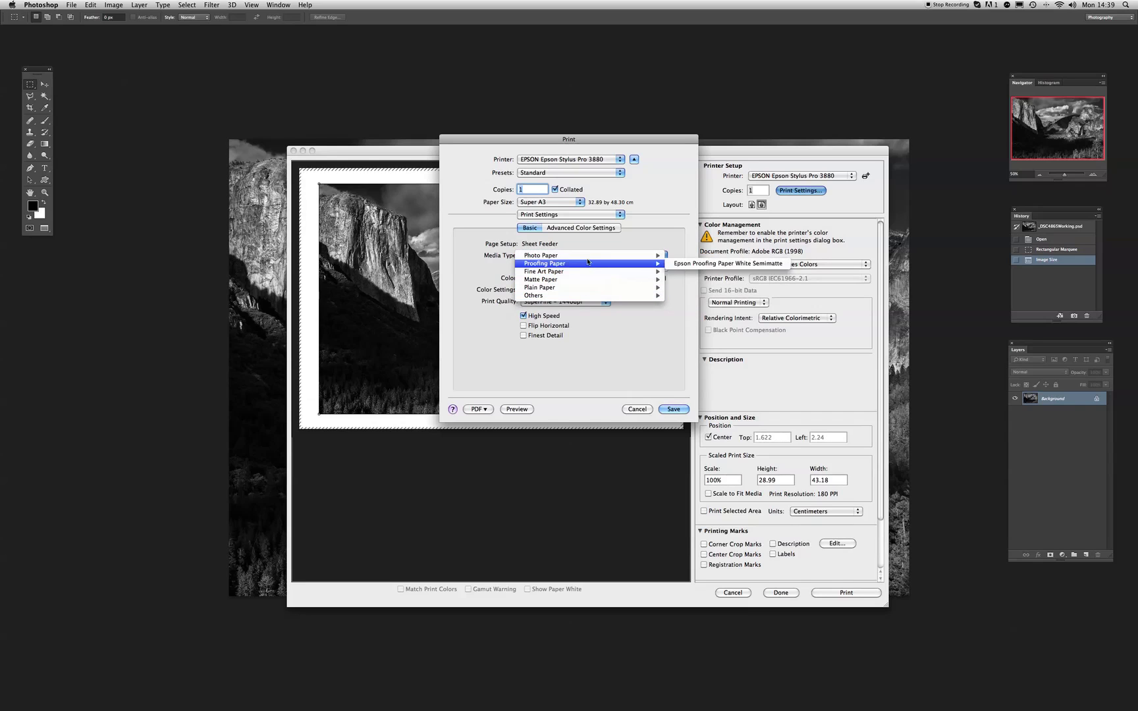
pyautogui.moveTo(587, 259)
pyautogui.click(714, 254)
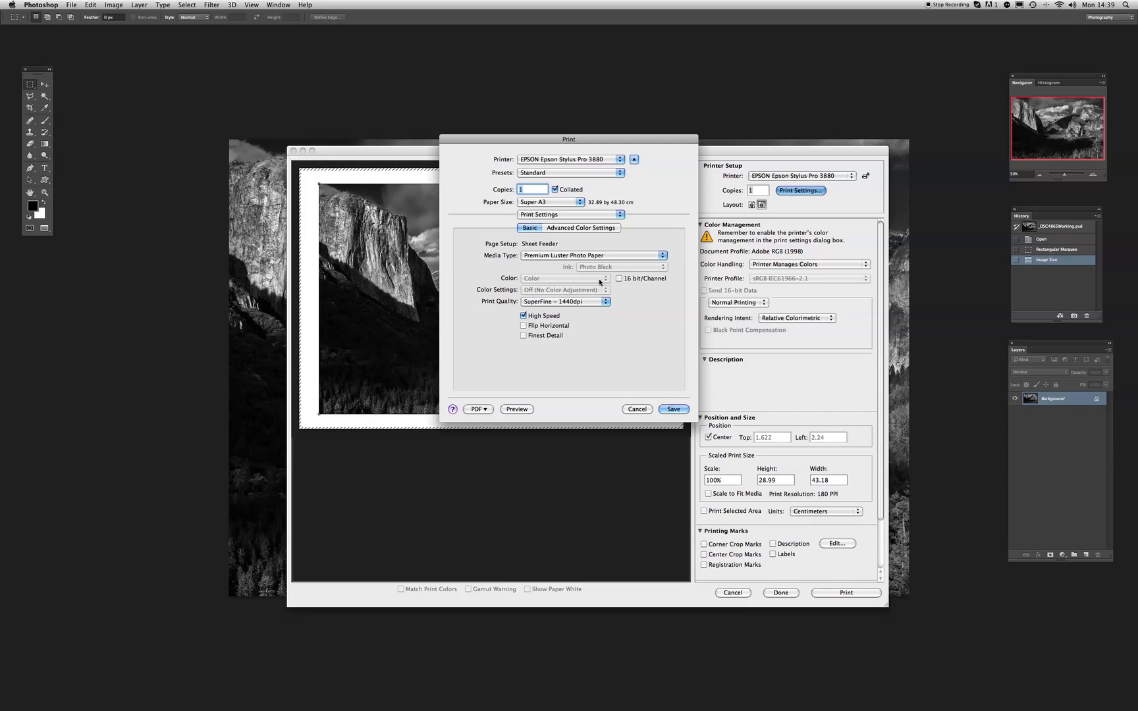
pyautogui.click(600, 216)
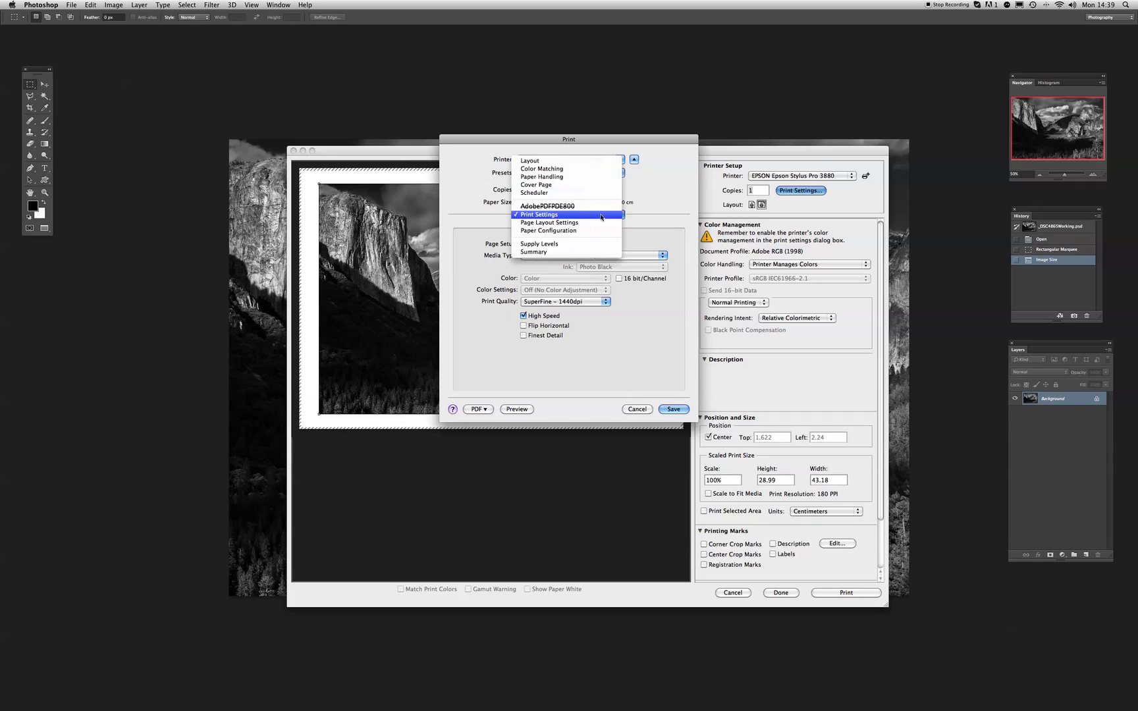
# Step: Switch Color Matching from ColorSync to EPSON Color Controls and return to the Print Settings pane
pyautogui.click(540, 170)
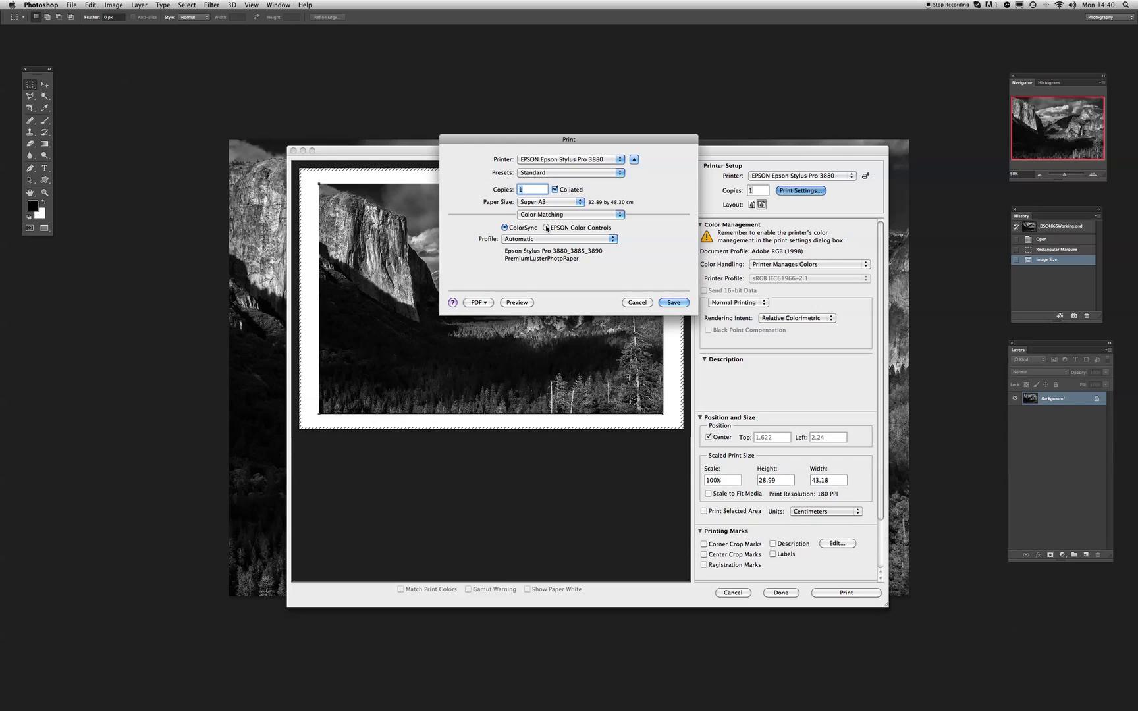
pyautogui.click(546, 228)
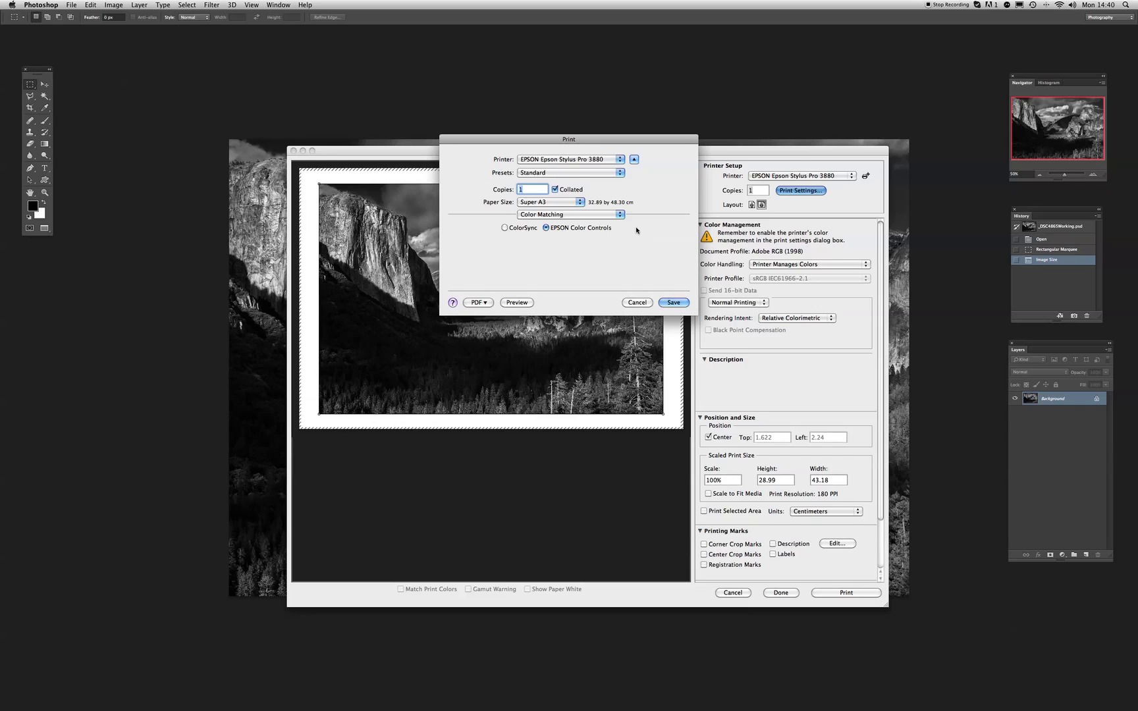
pyautogui.click(612, 215)
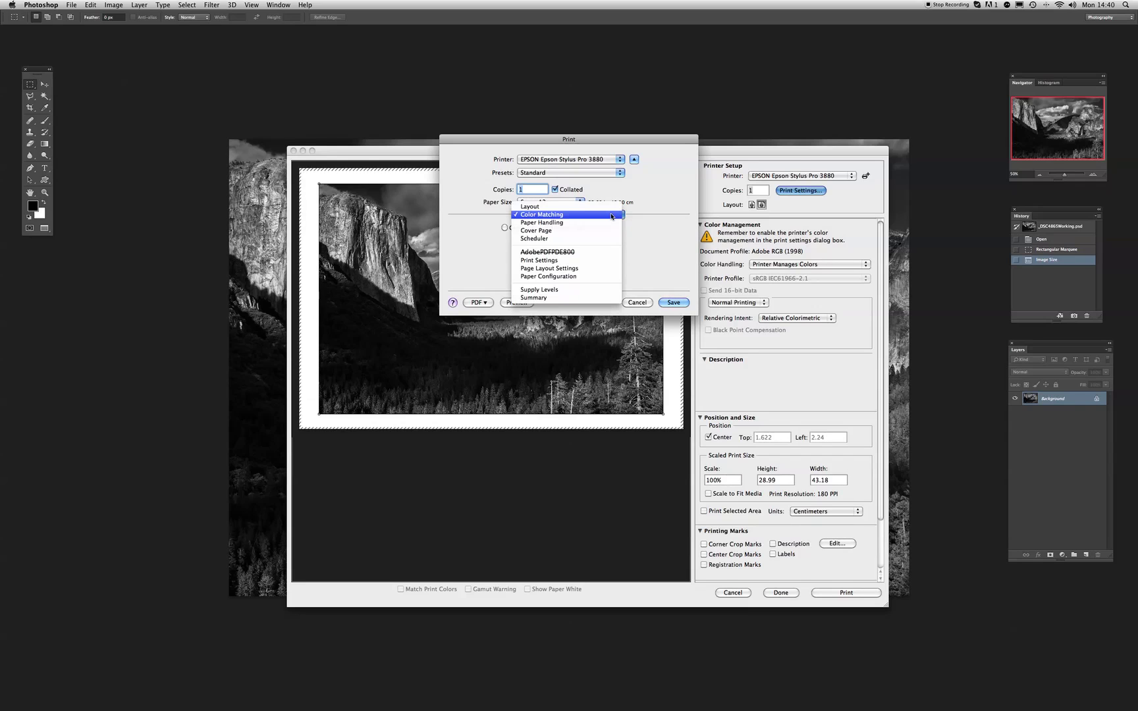
pyautogui.click(560, 261)
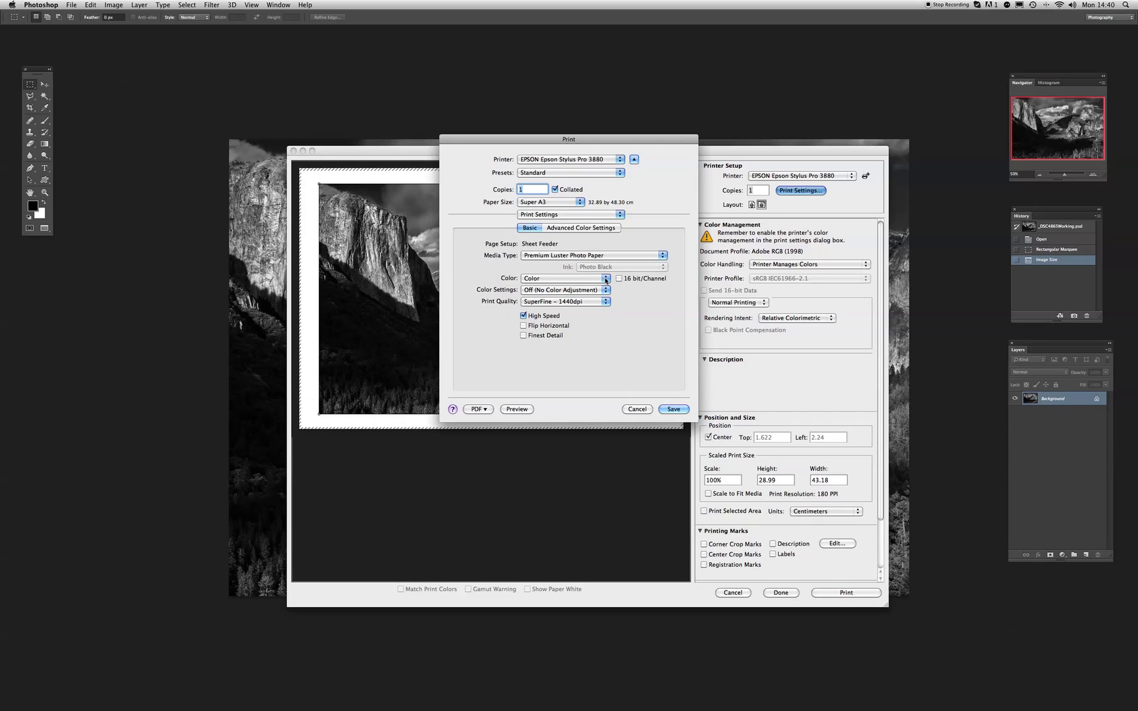
# Step: Set the driver's Color mode to Advanced B&W Photo, leaving Color Toning at Neutral
pyautogui.click(606, 280)
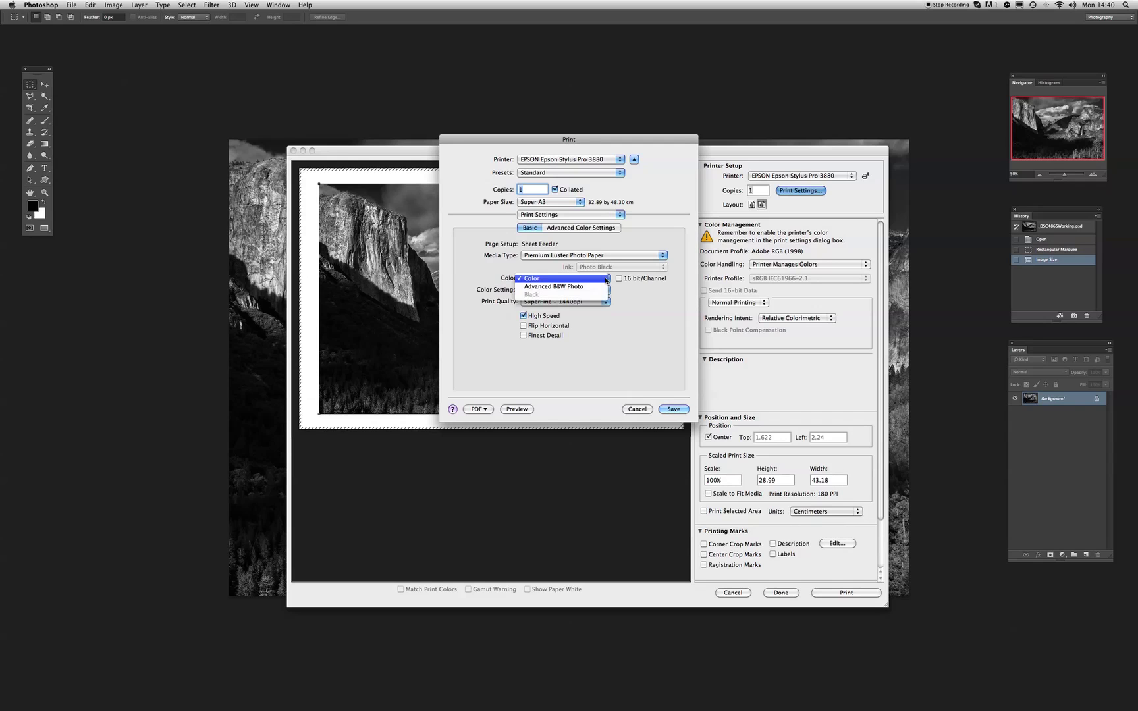
pyautogui.click(590, 287)
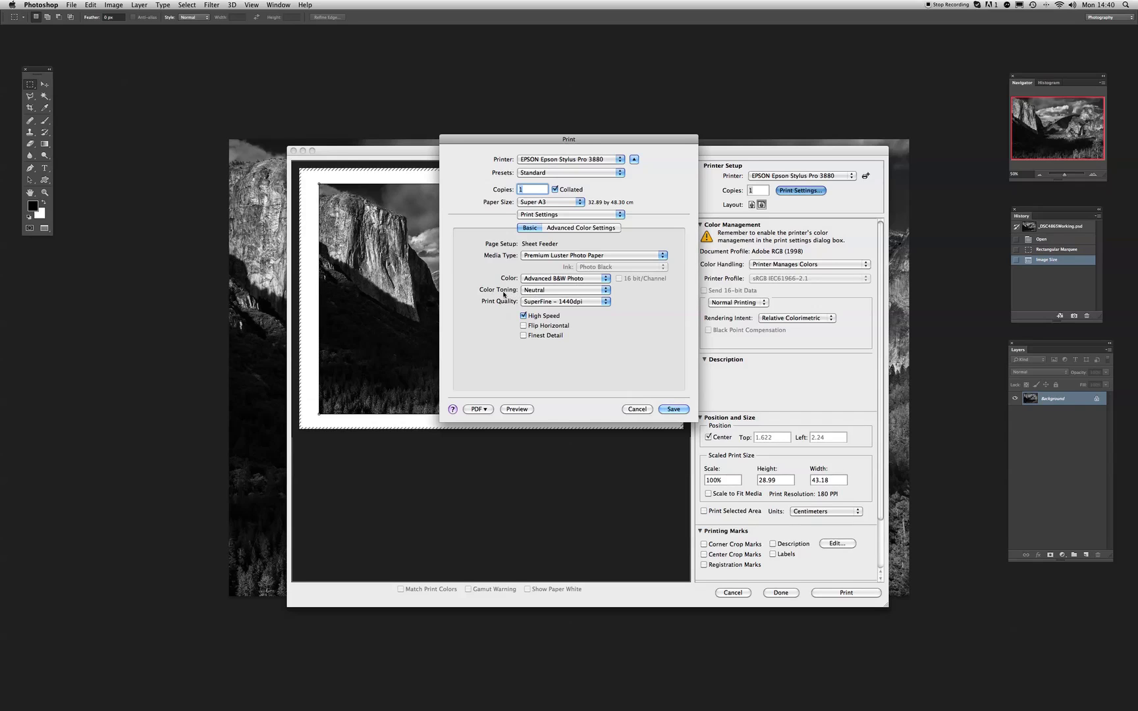
pyautogui.click(588, 279)
pyautogui.click(534, 270)
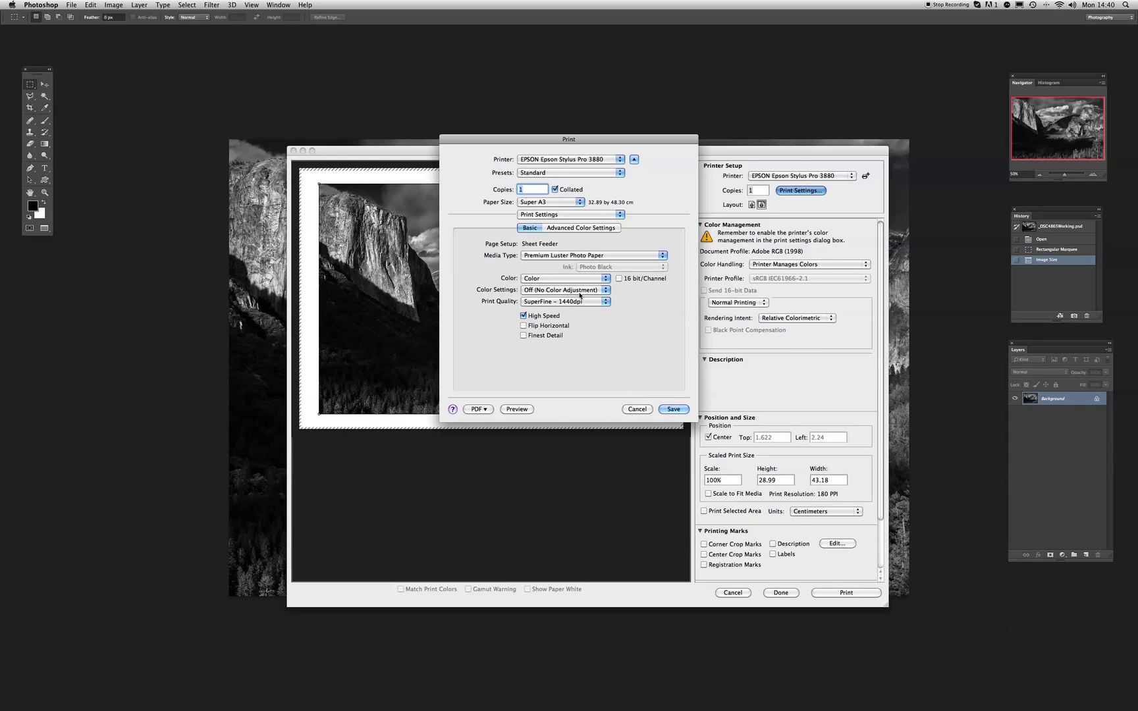
pyautogui.click(576, 279)
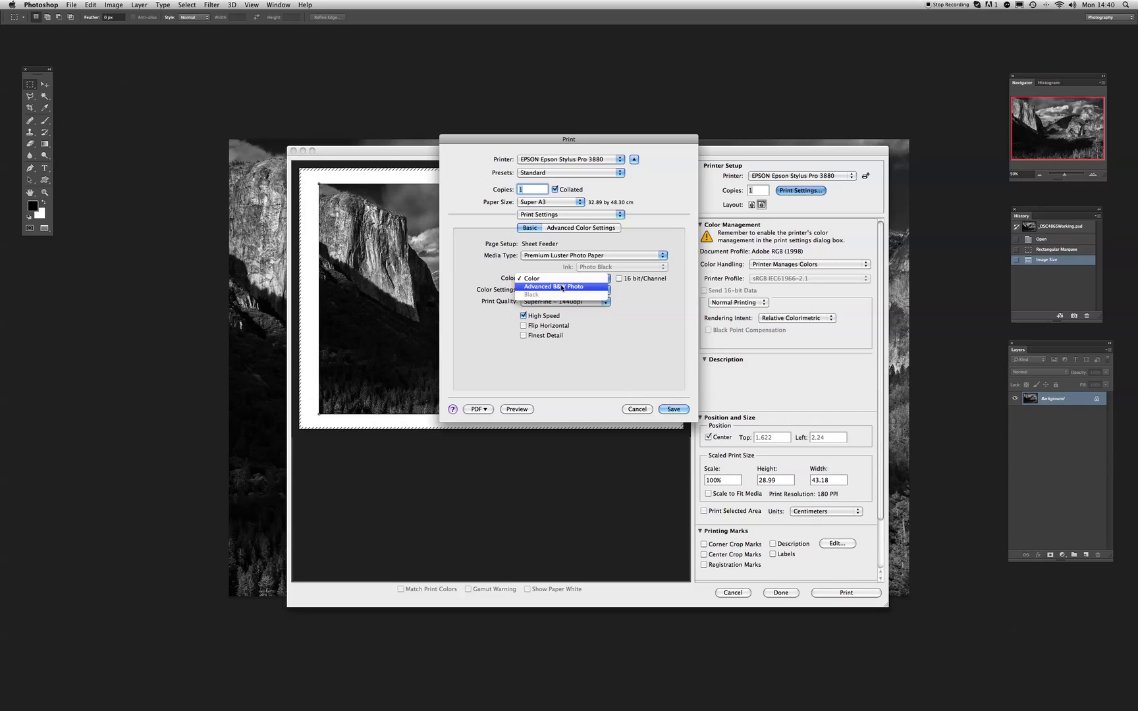
pyautogui.click(562, 288)
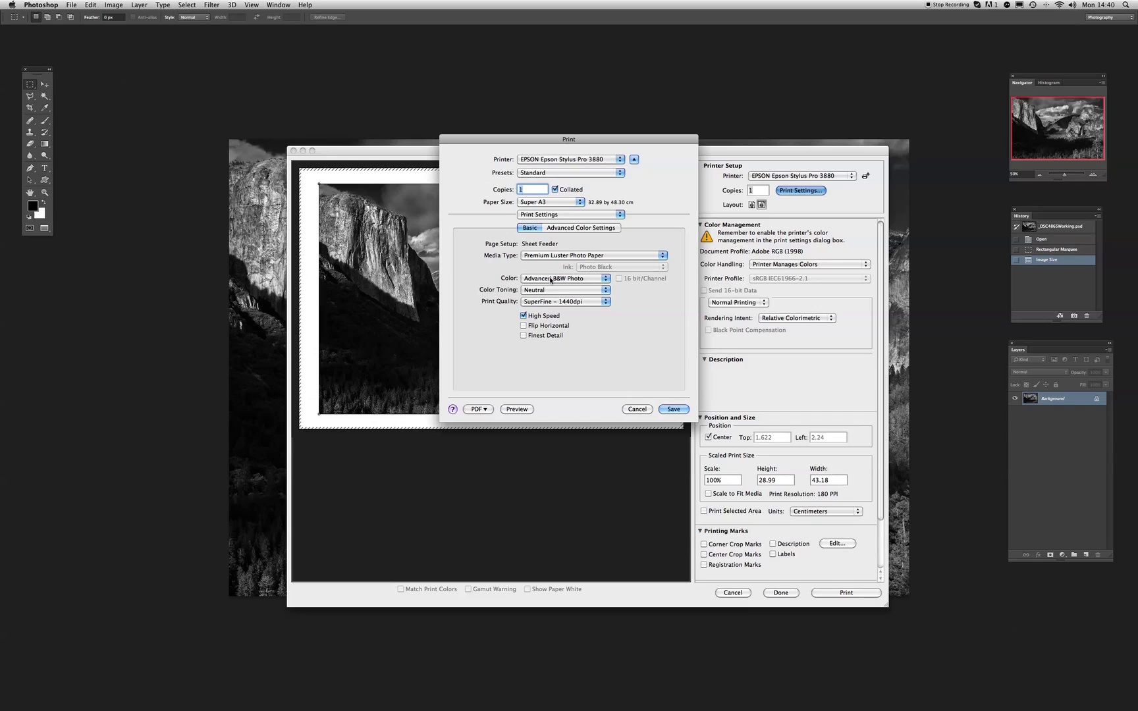
pyautogui.click(661, 257)
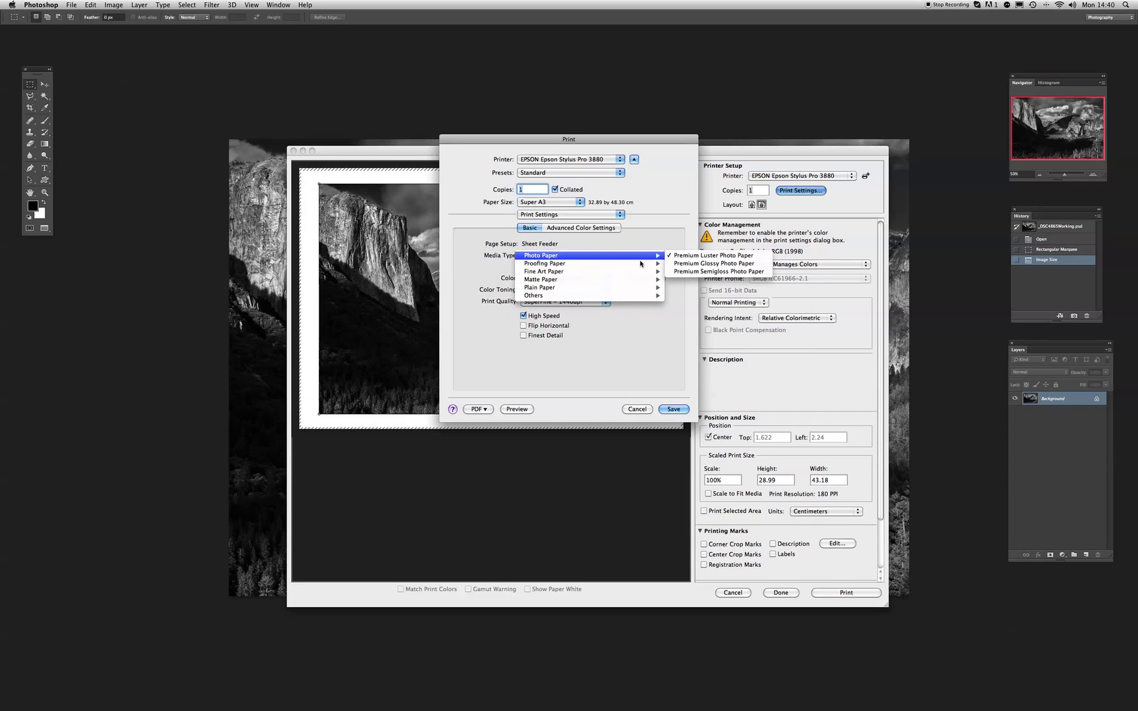
pyautogui.click(628, 288)
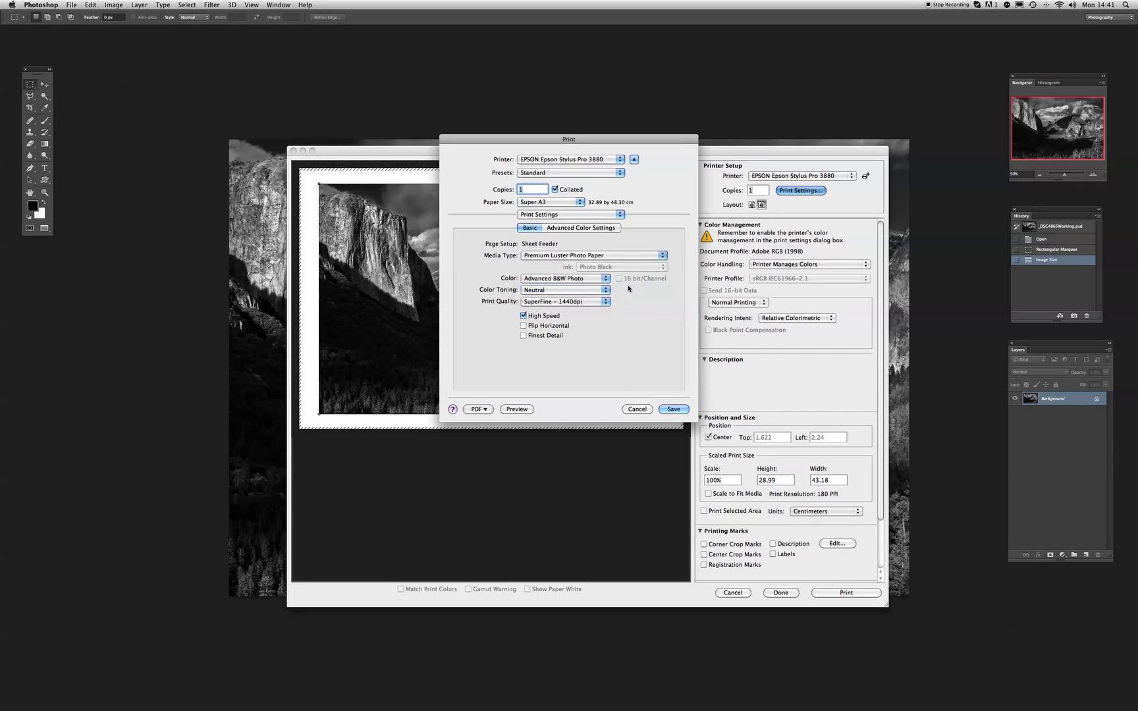
pyautogui.click(628, 262)
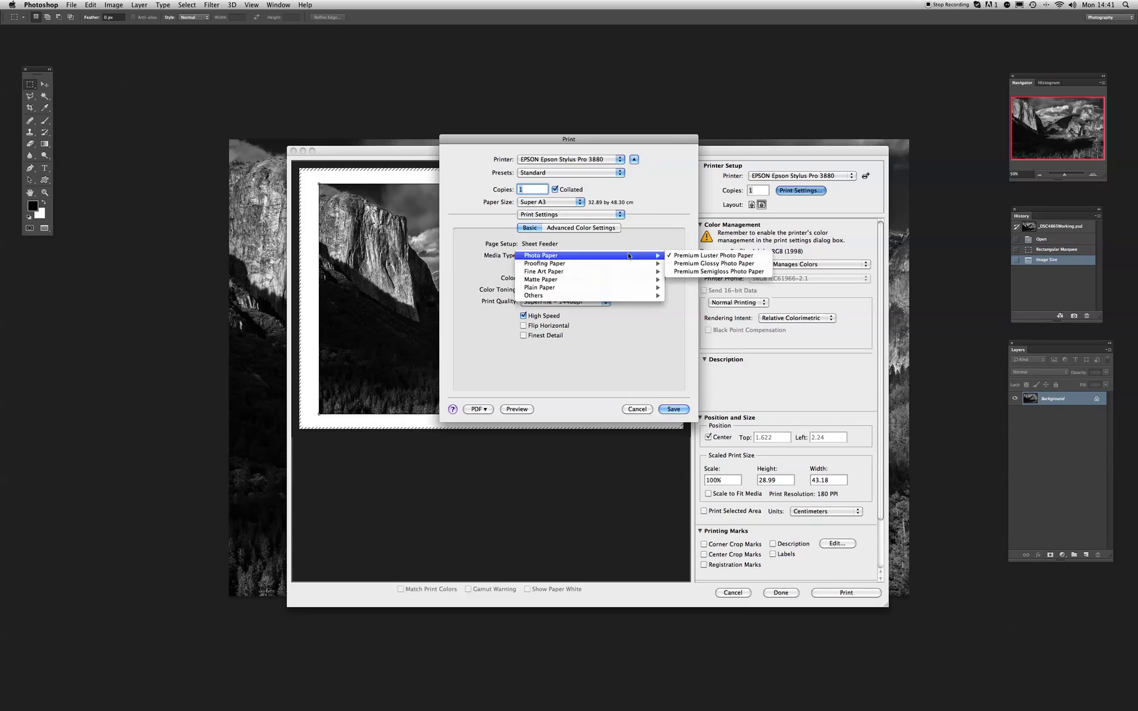
pyautogui.click(586, 288)
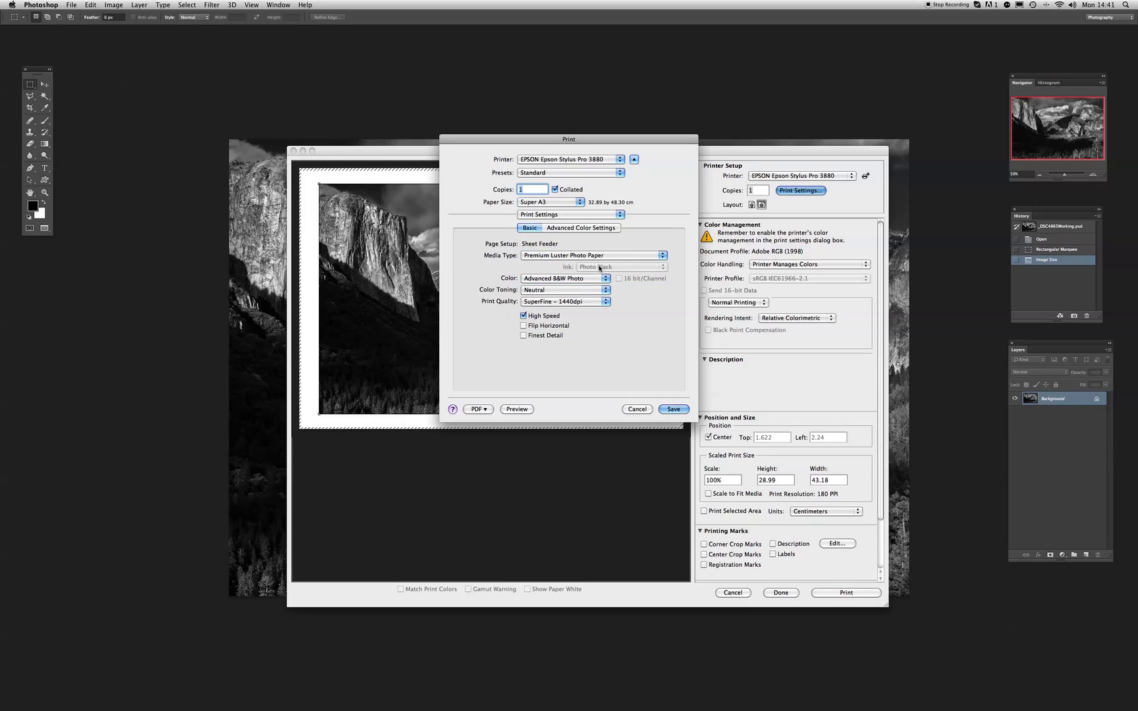
pyautogui.click(601, 257)
pyautogui.moveTo(632, 288)
pyautogui.click(685, 289)
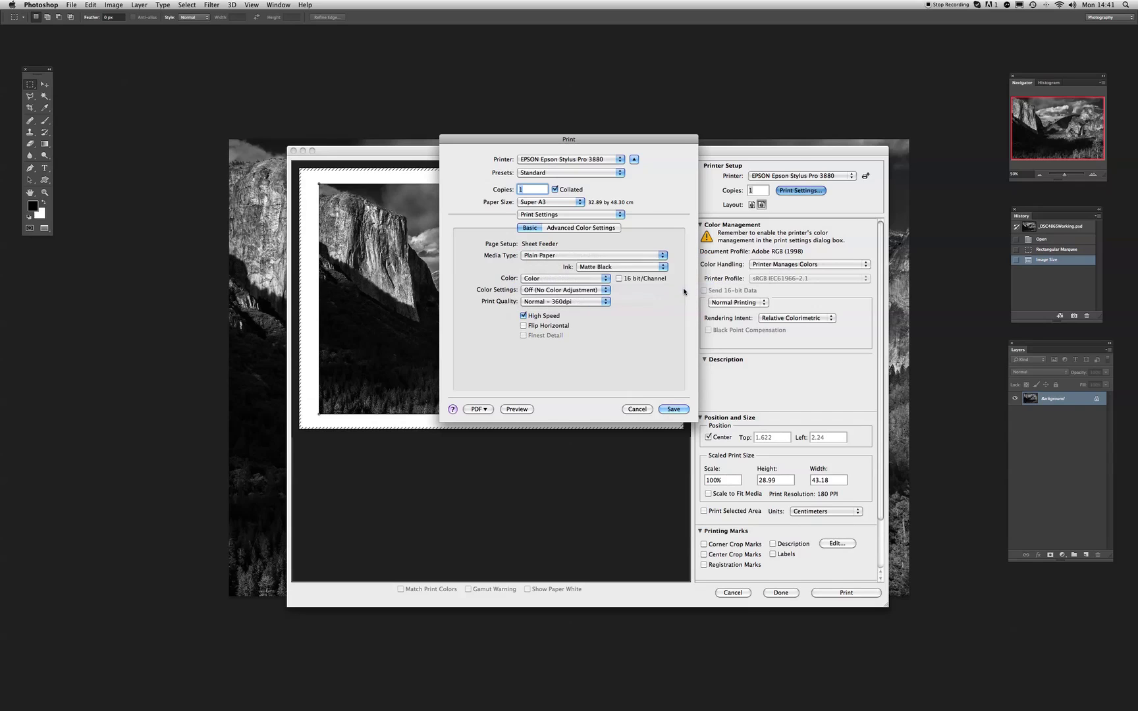
pyautogui.click(544, 285)
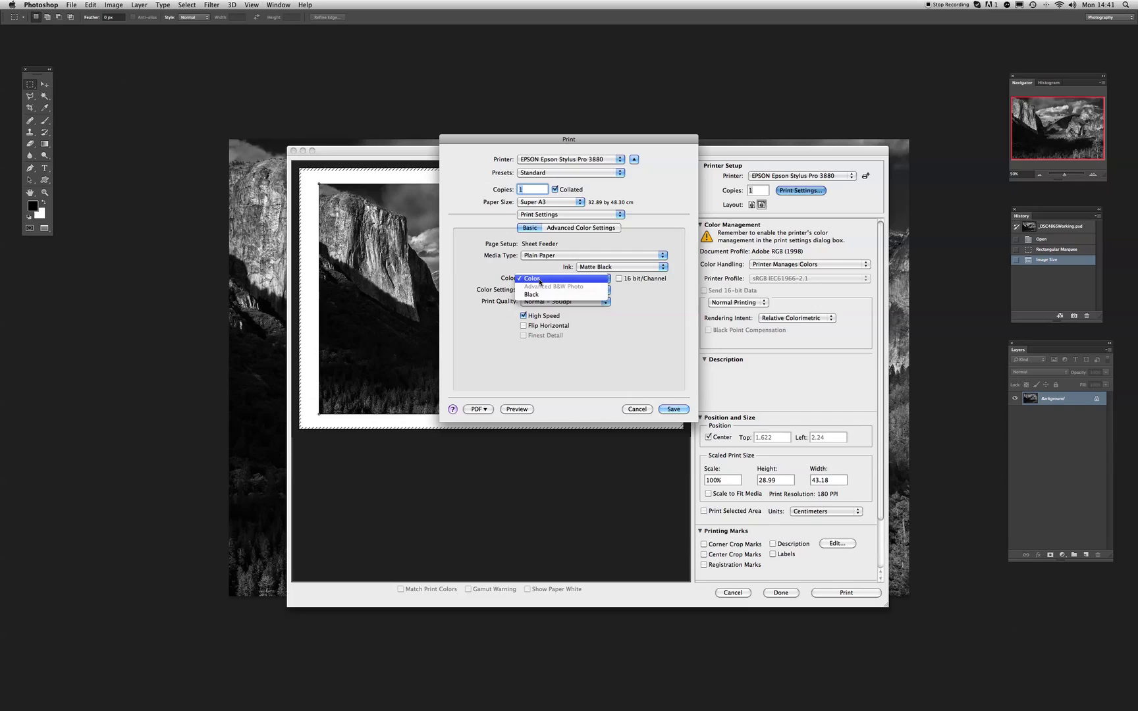
pyautogui.click(540, 280)
pyautogui.click(584, 257)
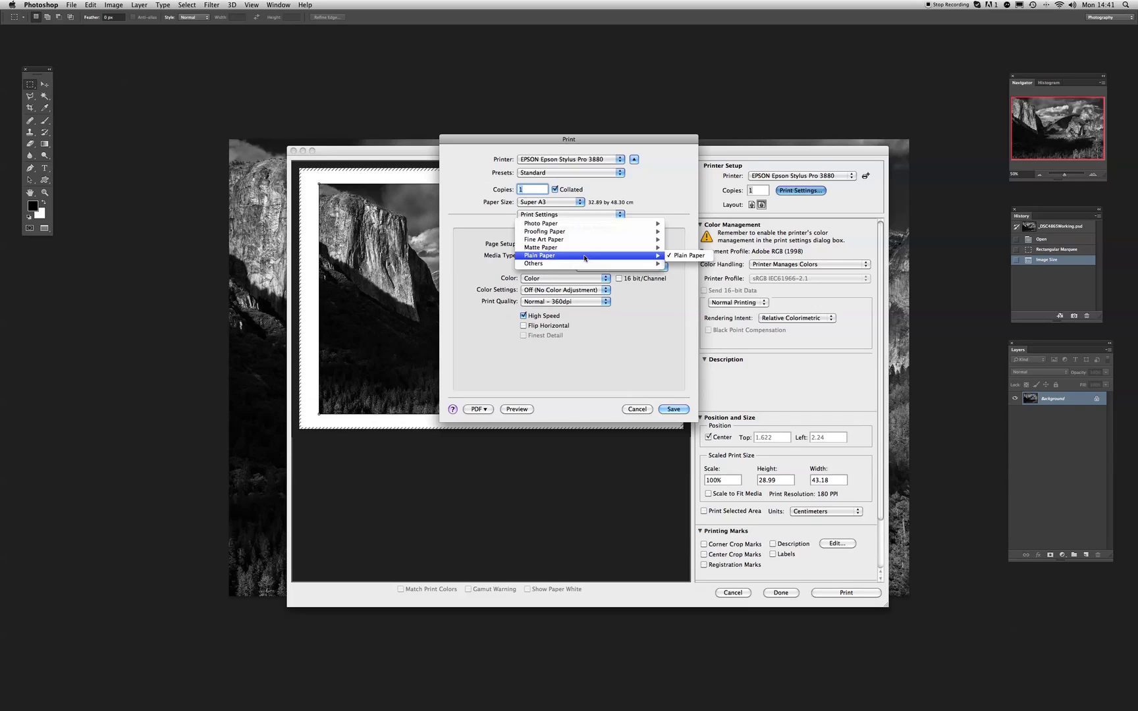
pyautogui.moveTo(581, 225)
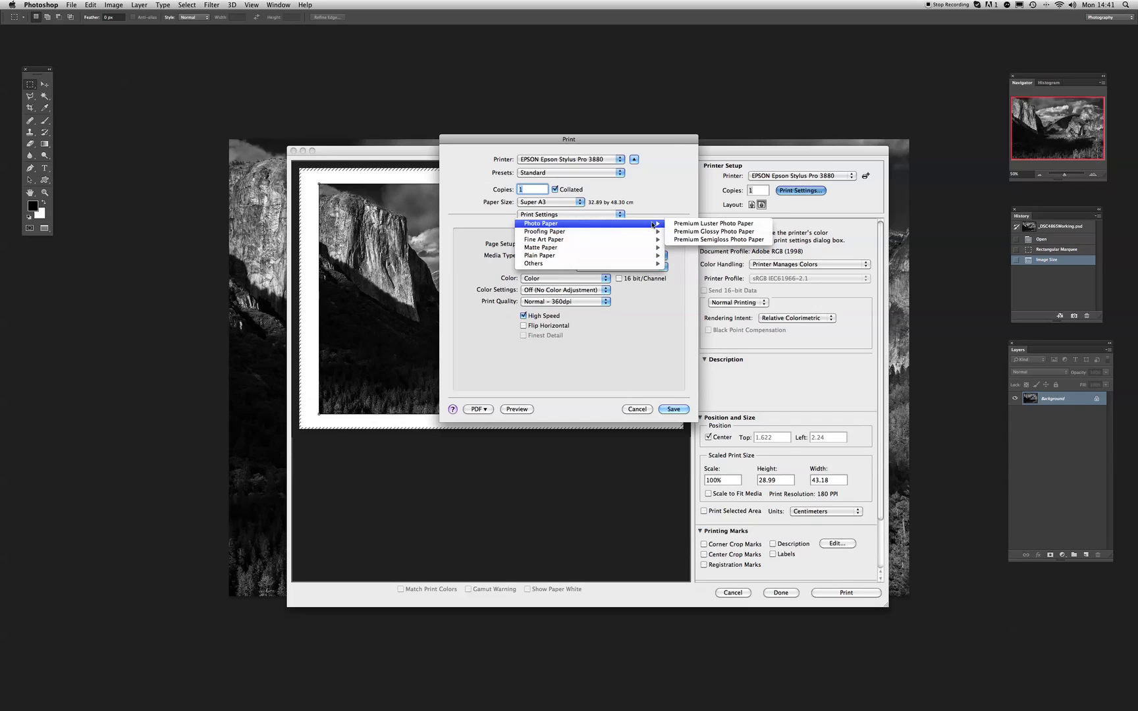
pyautogui.click(704, 224)
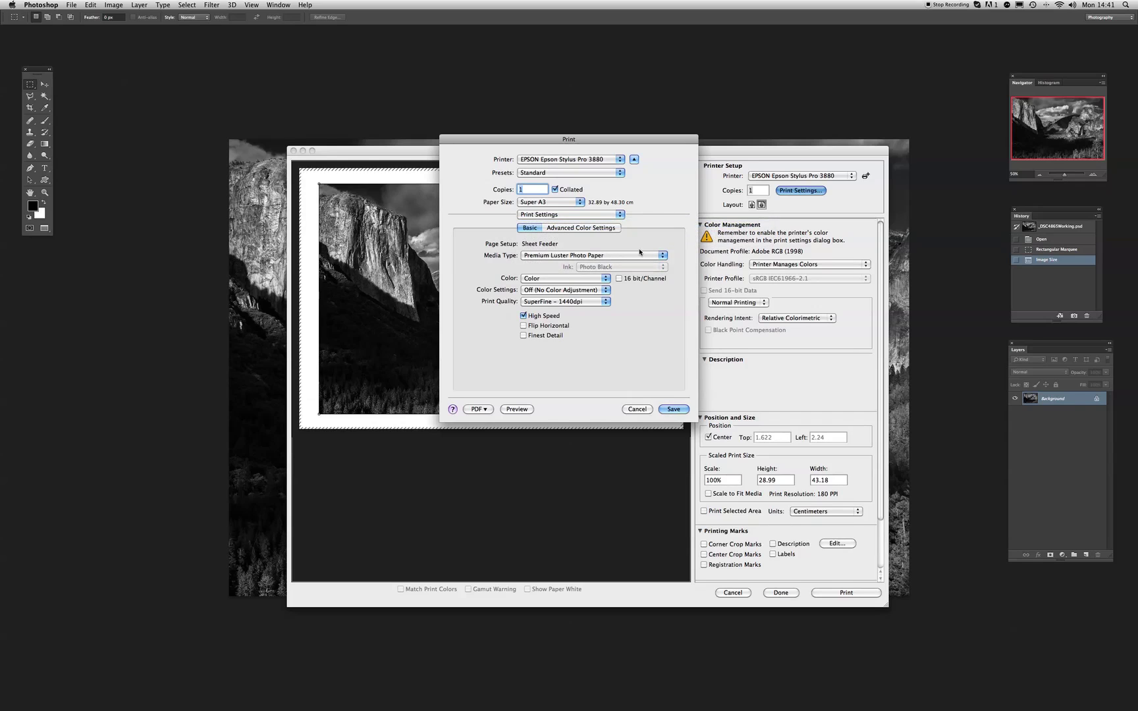
pyautogui.click(545, 280)
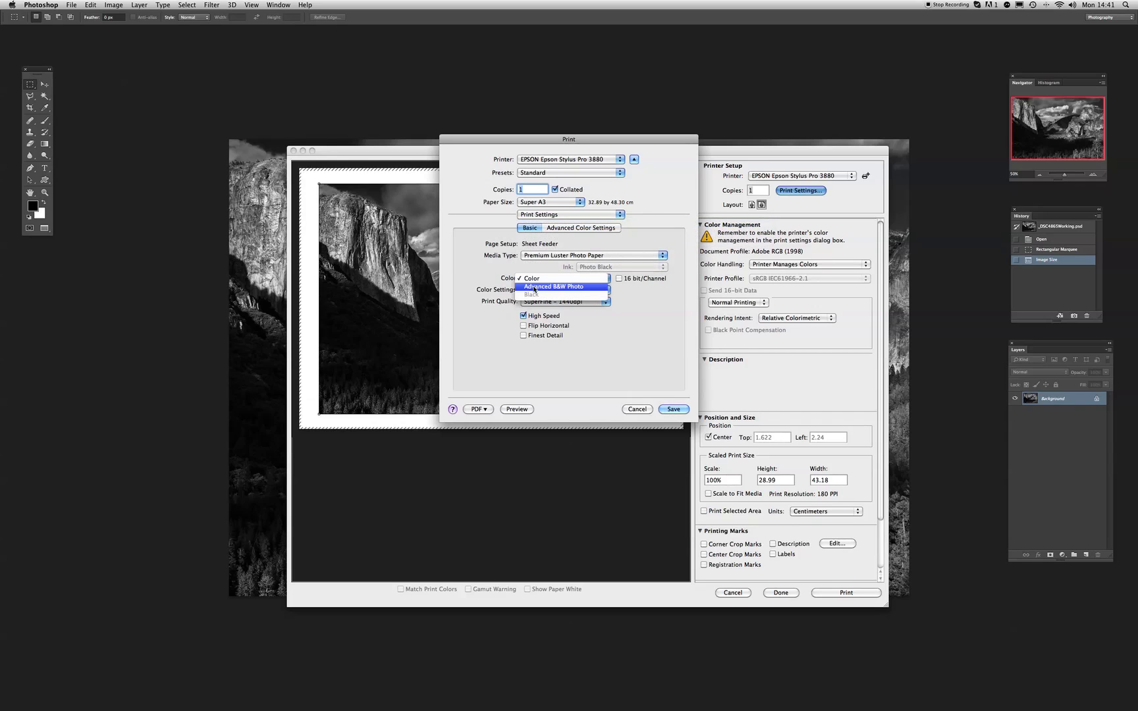
pyautogui.click(535, 287)
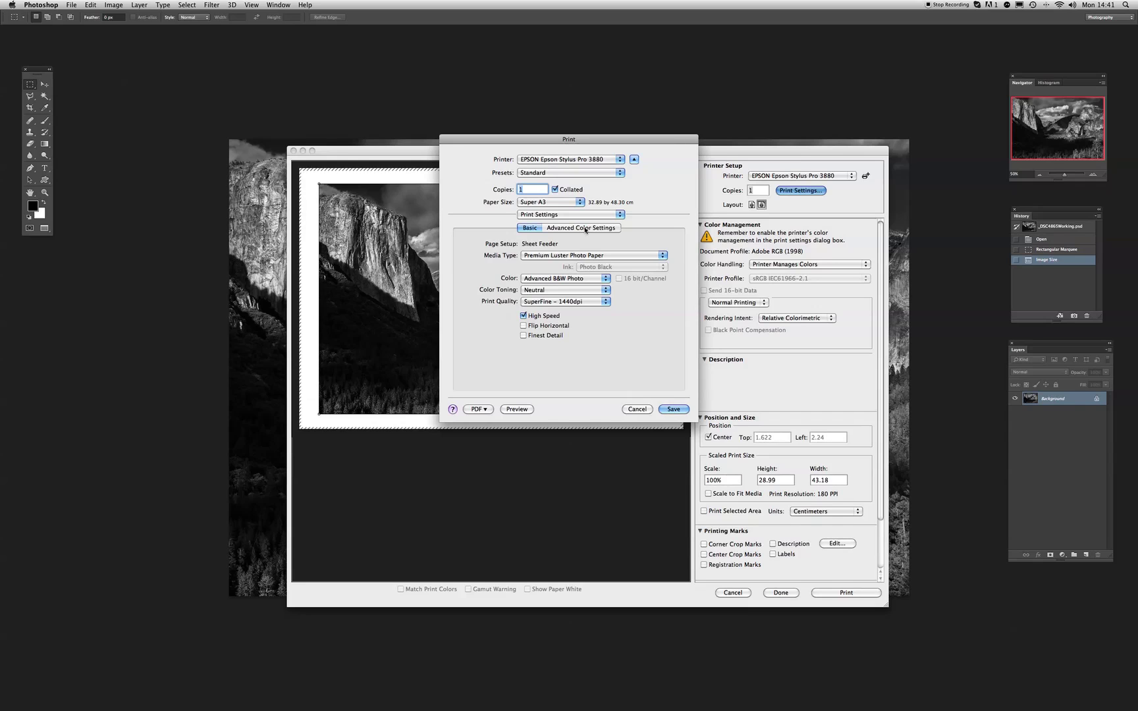
# Step: Show the Advanced Color Settings with Neutral toning and the Darker tone
pyautogui.click(586, 228)
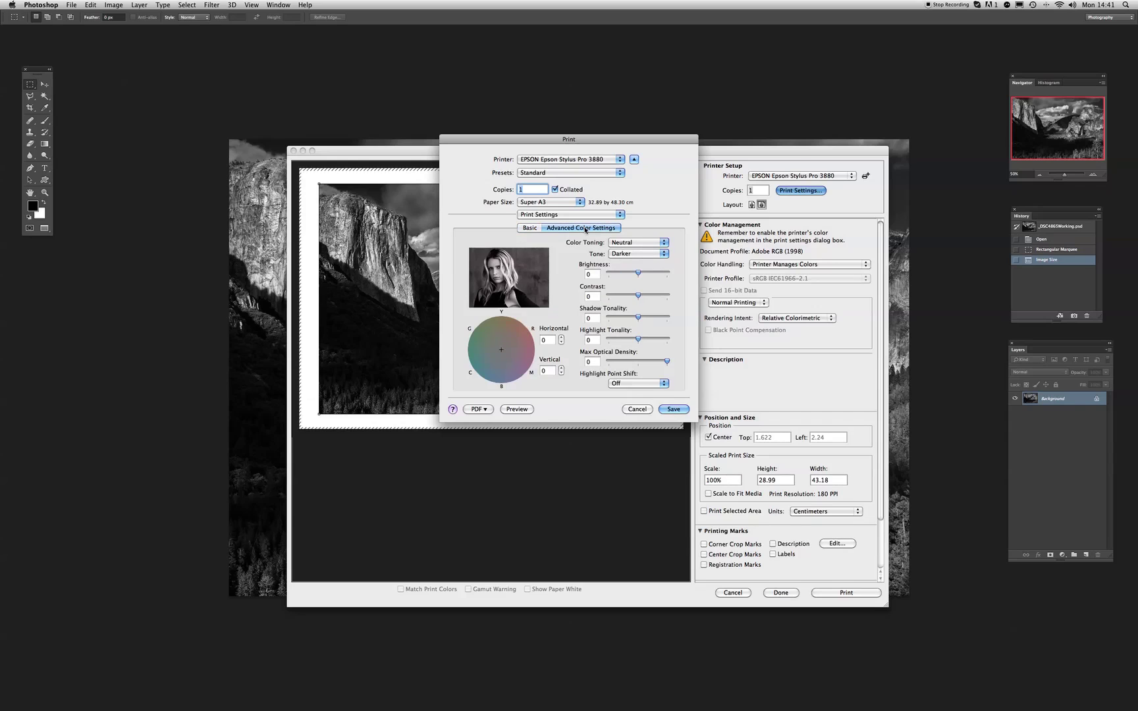
# Step: Change the Advanced B&W tone level from Darker to Dark
pyautogui.click(651, 255)
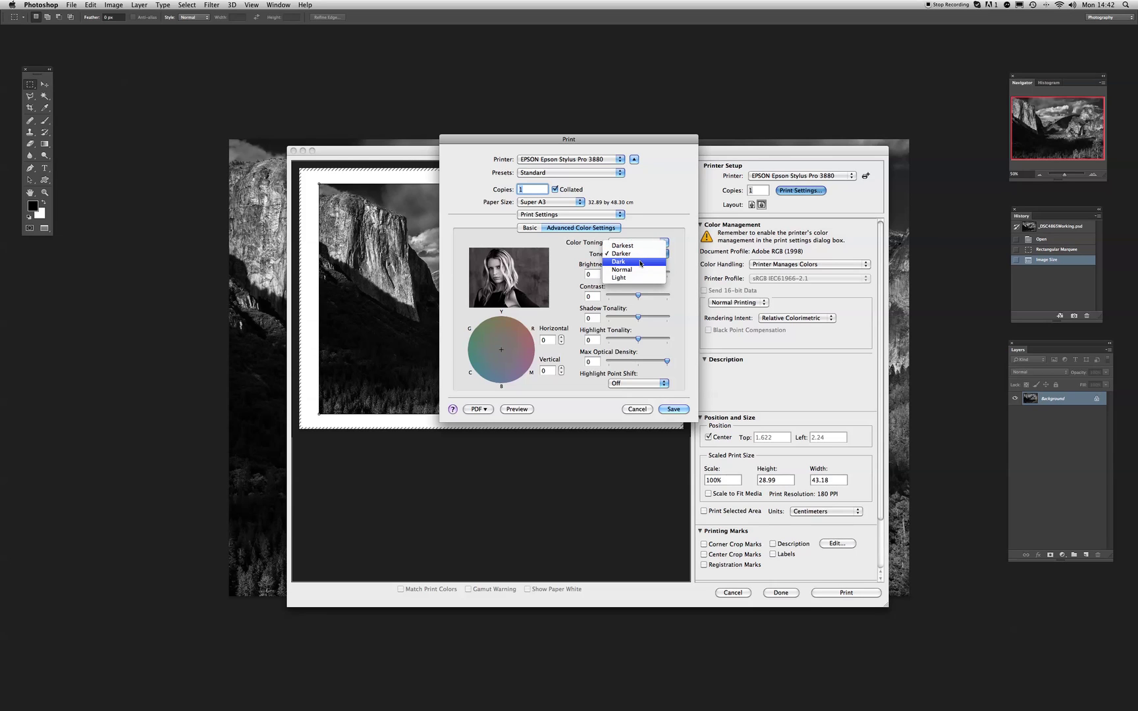
pyautogui.click(640, 263)
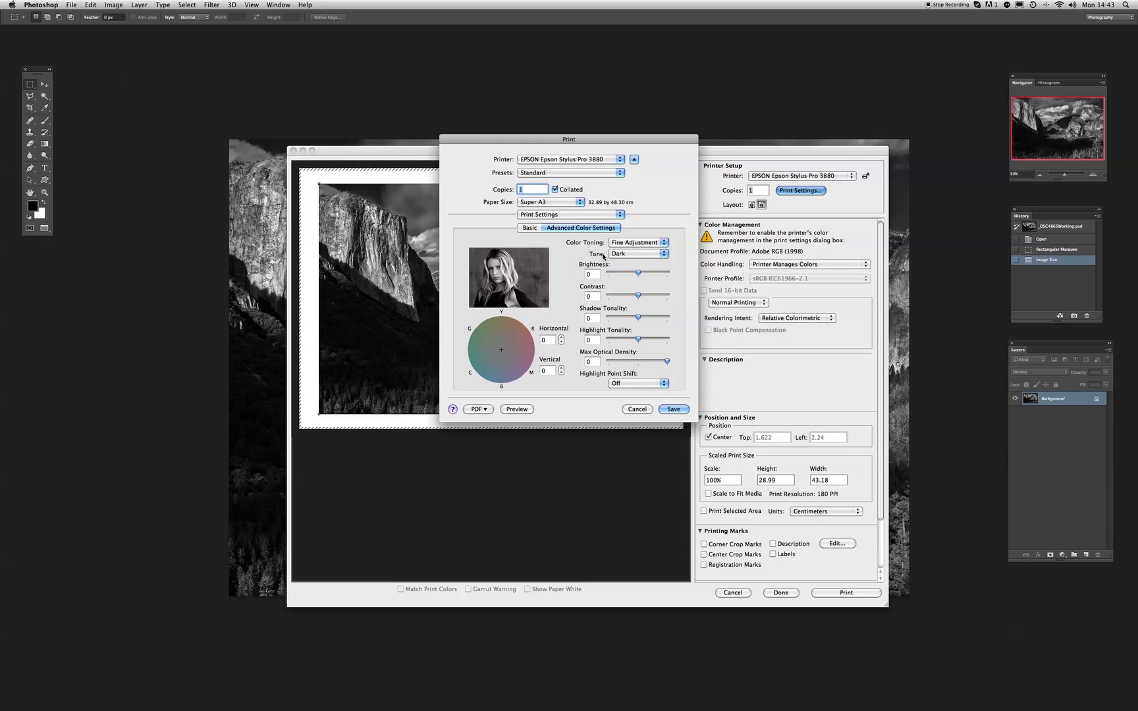
# Step: Save the driver settings and reposition Photoshop's Print Settings window over the Yosemite preview
pyautogui.click(675, 410)
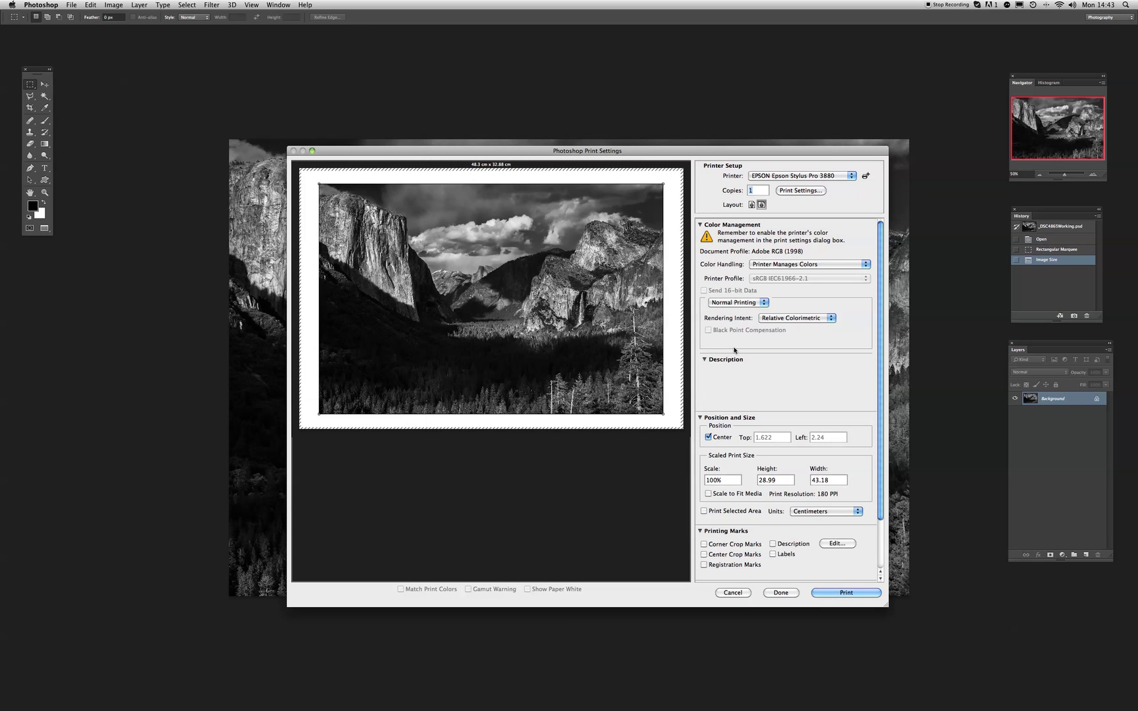
pyautogui.moveTo(620, 154); pyautogui.dragTo(596, 82)
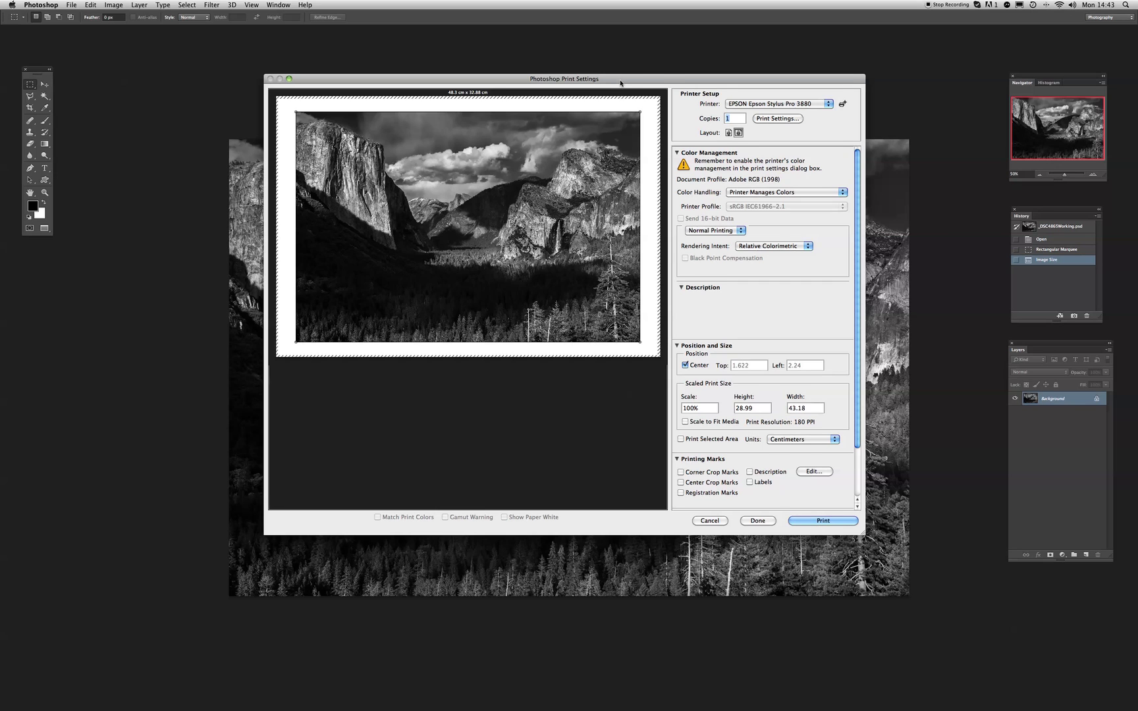
pyautogui.moveTo(621, 82); pyautogui.dragTo(628, 155)
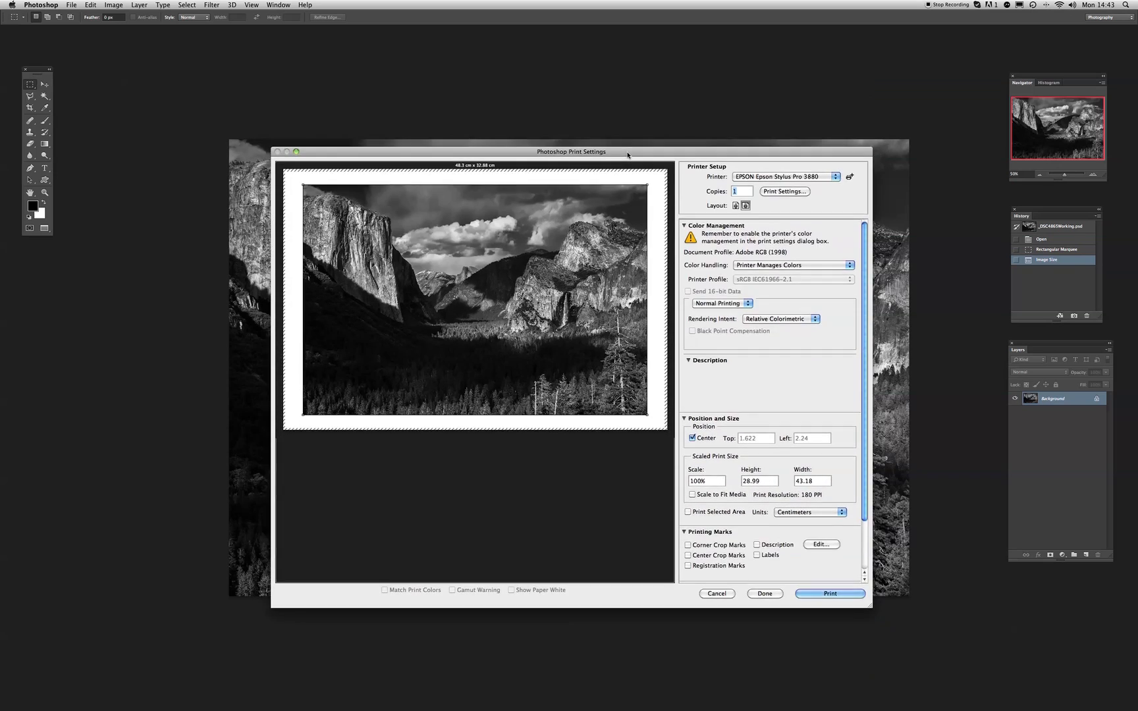
pyautogui.click(785, 192)
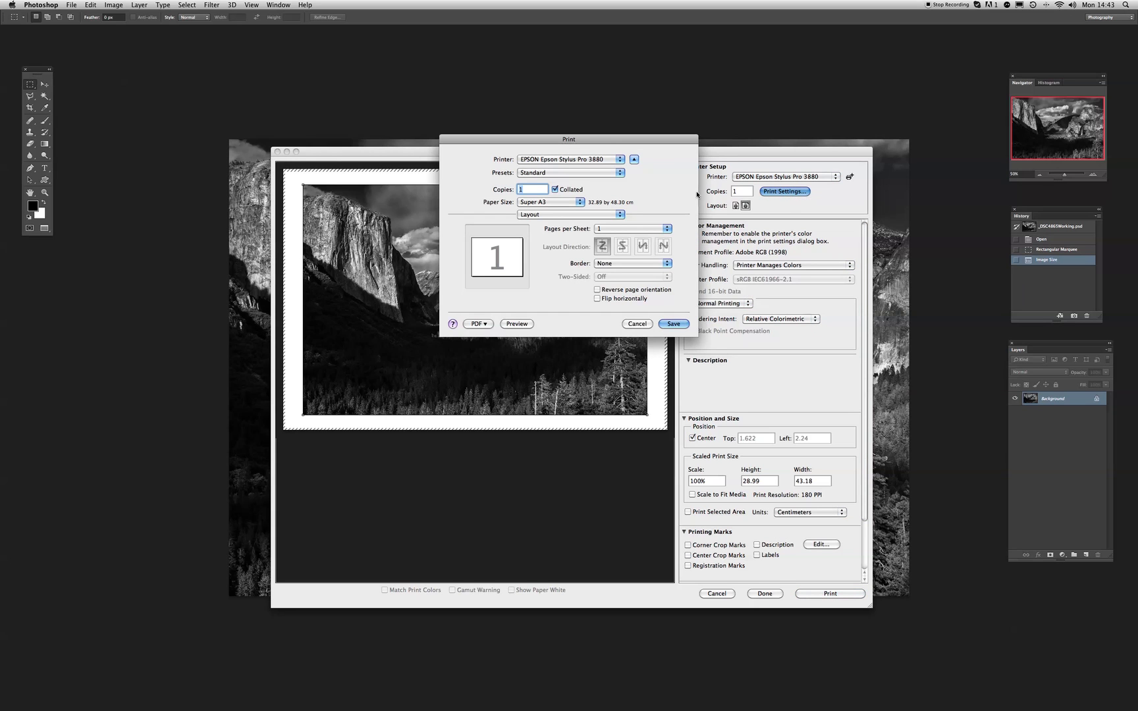
# Step: In the driver's Print Settings pane, set Tone to Normal and save the driver settings
pyautogui.click(620, 214)
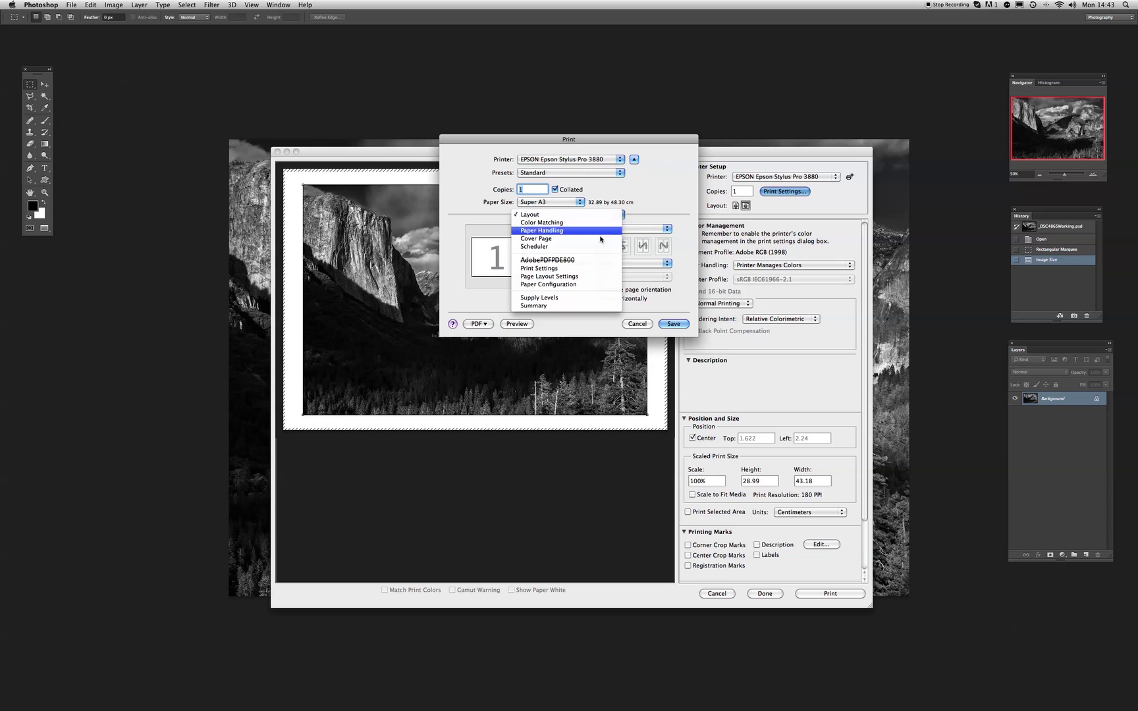
pyautogui.click(591, 273)
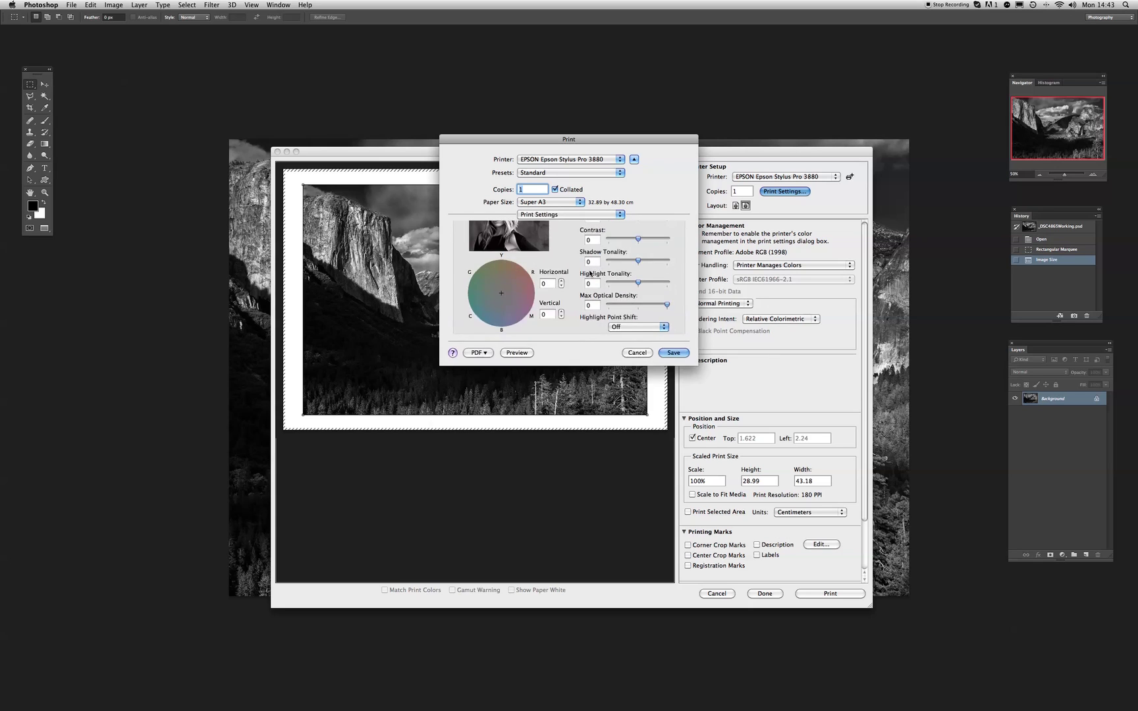
pyautogui.click(639, 254)
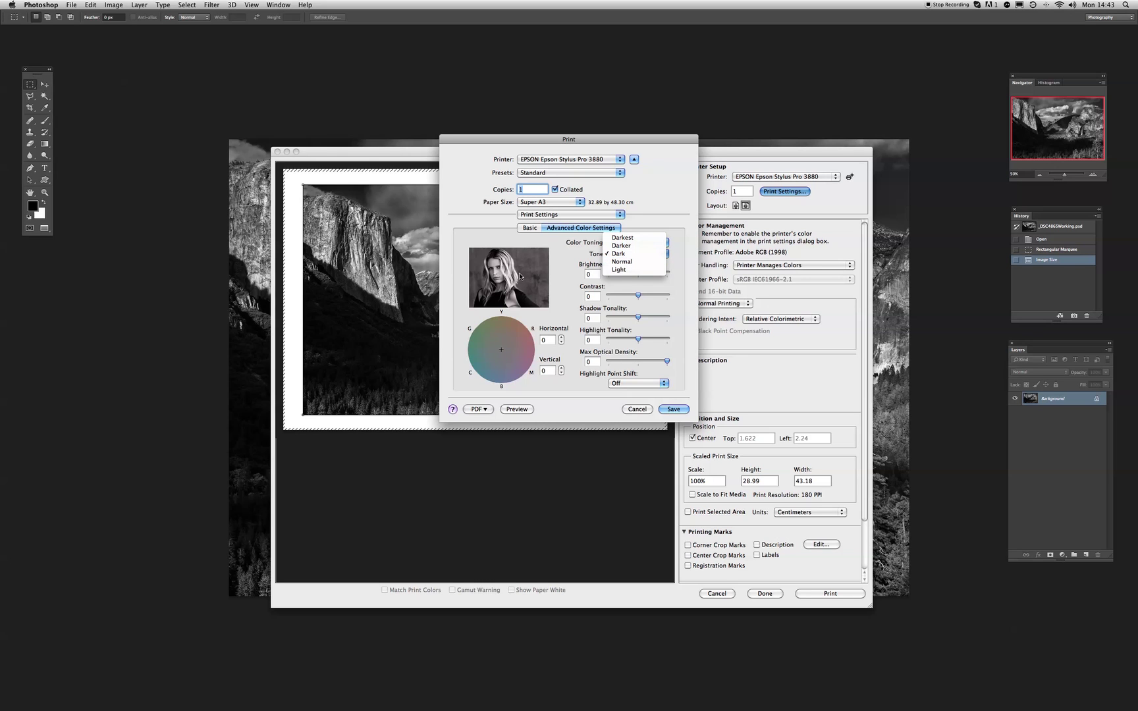
pyautogui.click(634, 263)
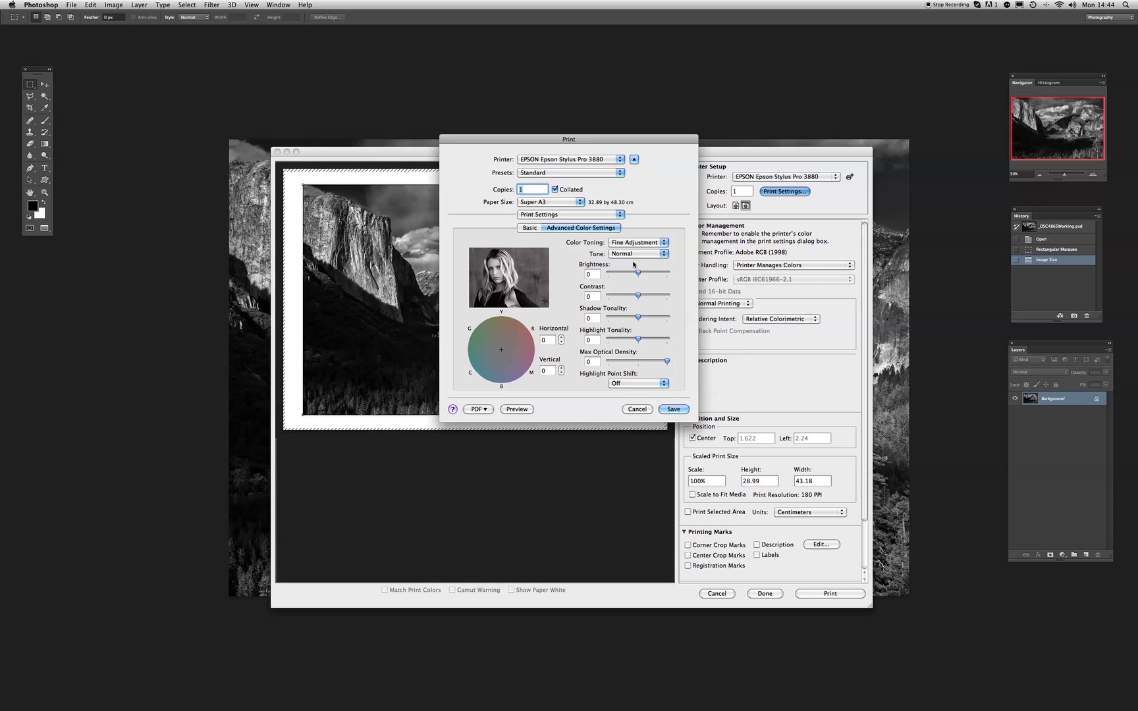
pyautogui.click(668, 411)
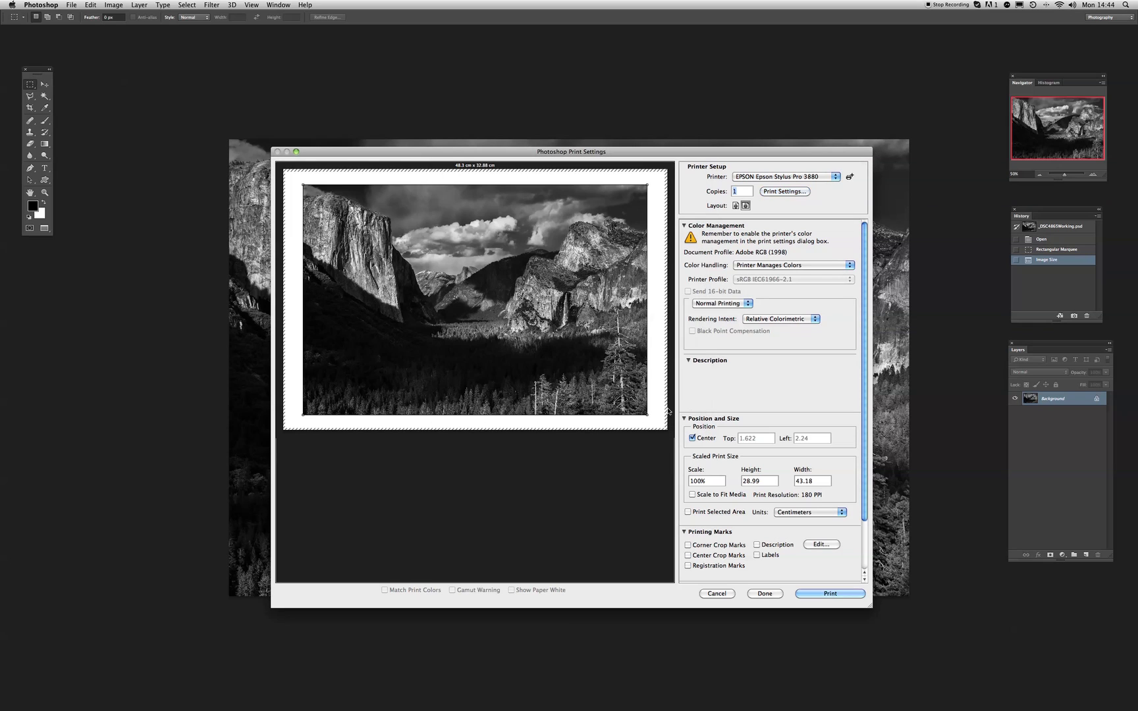